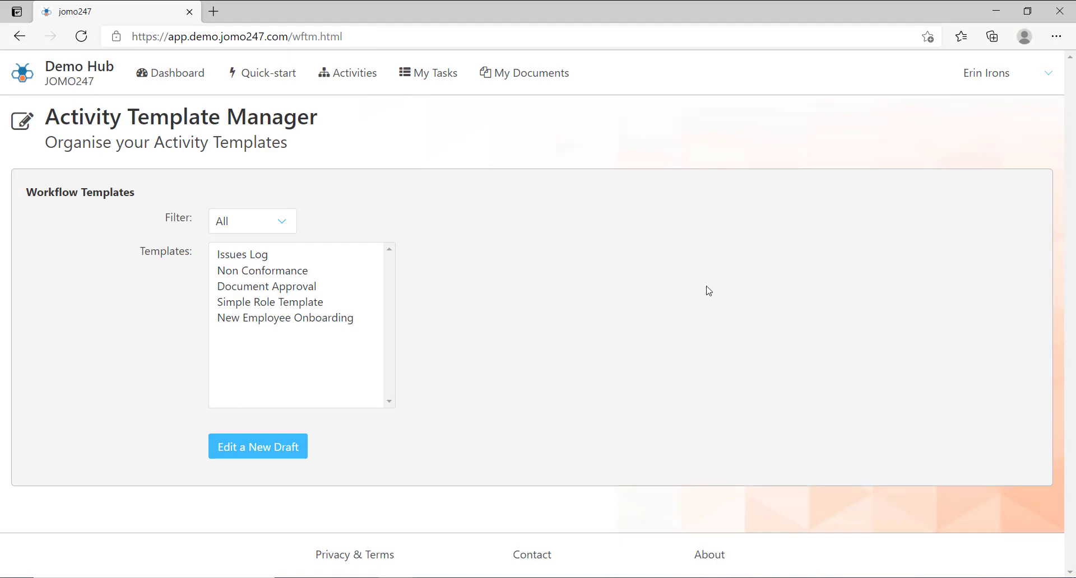
Create an editable copy of the New Employee Onboarding template as a new workflow
{"action": "left_click", "coordinate": [349, 330]}
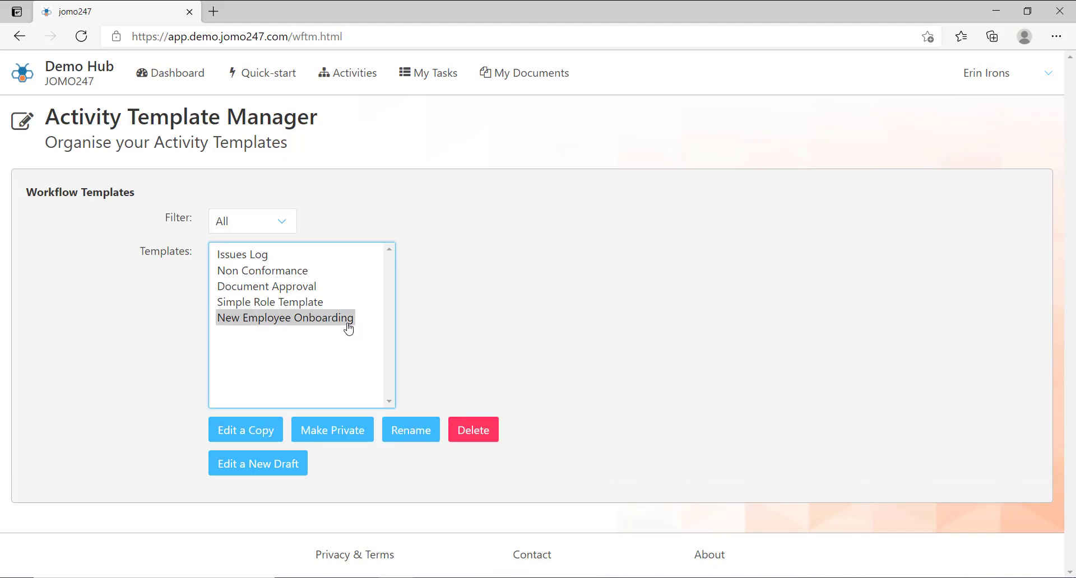
{"action": "left_click", "coordinate": [271, 438]}
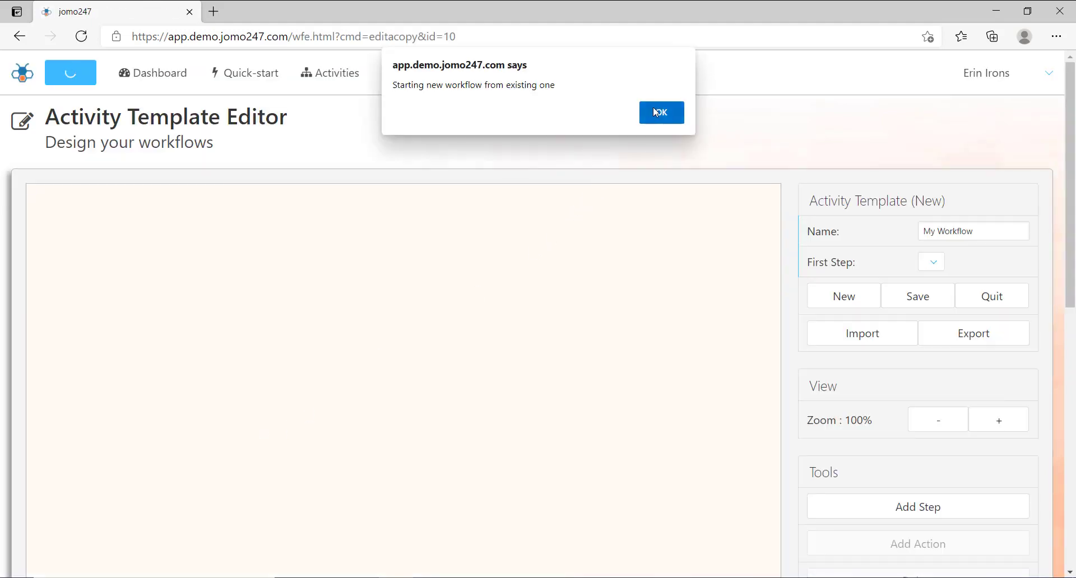
{"action": "left_click", "coordinate": [654, 107]}
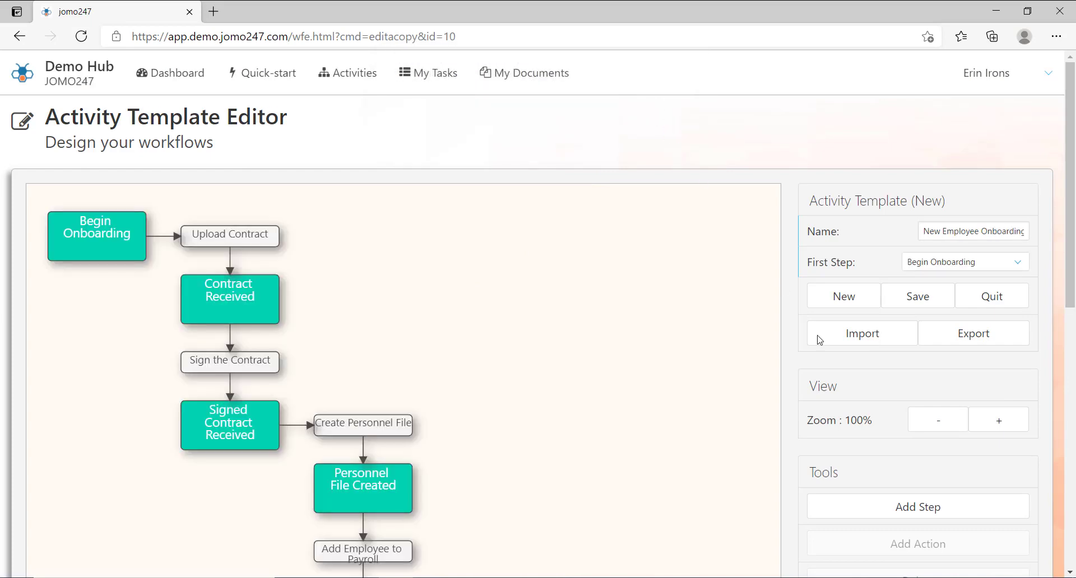
Zoom the workflow diagram out to 60% so every step fits
{"action": "left_click", "coordinate": [926, 421]}
{"action": "left_click", "coordinate": [926, 420]}
{"action": "left_click", "coordinate": [926, 421]}
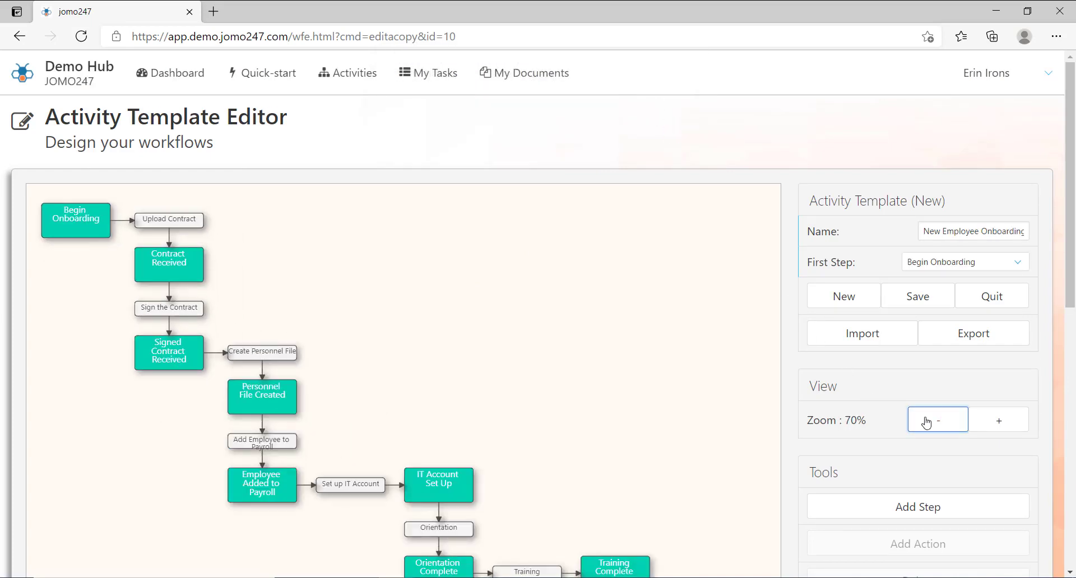
{"action": "left_click", "coordinate": [926, 421]}
{"action": "scroll", "coordinate": [1073, 246], "scroll_direction": "down", "scroll_amount": 1}
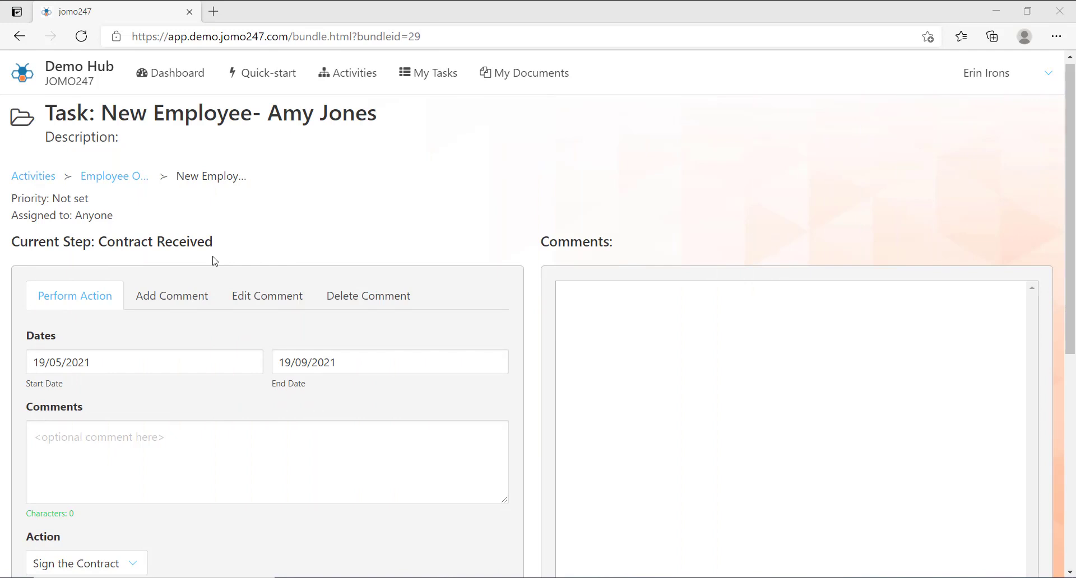
Choose the Sign the Contract action and confirm it, moving the task to Signed Contract Received
{"action": "left_click_drag", "start_coordinate": [1073, 125], "coordinate": [1073, 194]}
{"action": "left_click", "coordinate": [142, 443]}
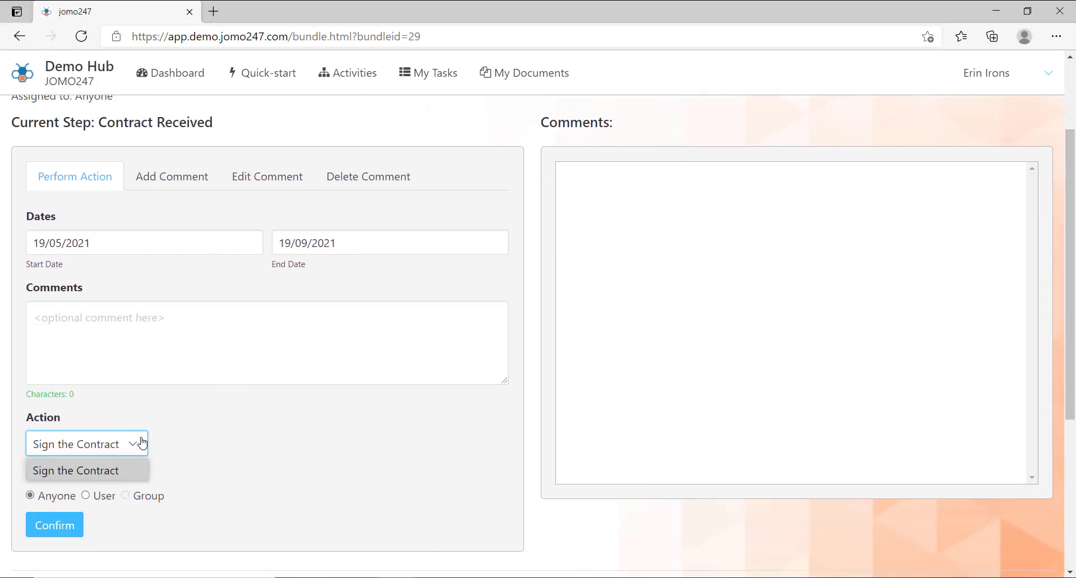
{"action": "left_click", "coordinate": [133, 470]}
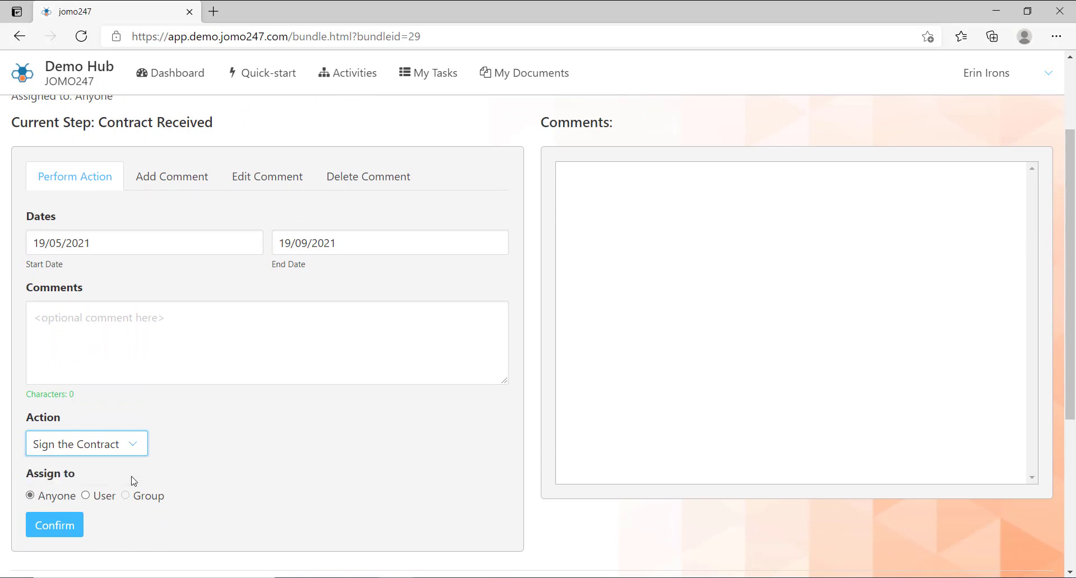
{"action": "left_click", "coordinate": [54, 525]}
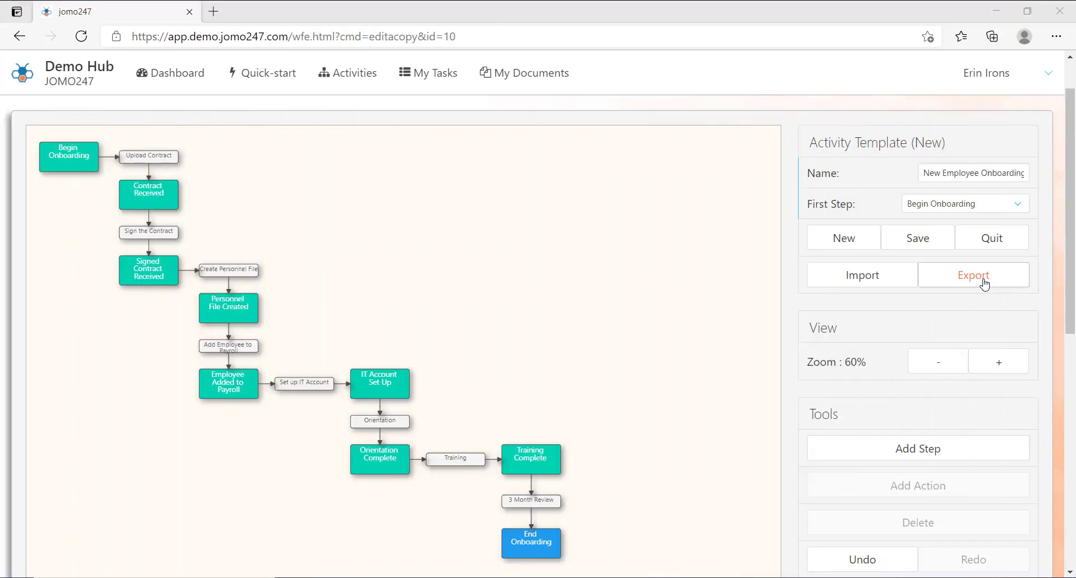
Export the workflow and save it as New Employee Onboarding.wft
{"action": "left_click", "coordinate": [986, 285]}
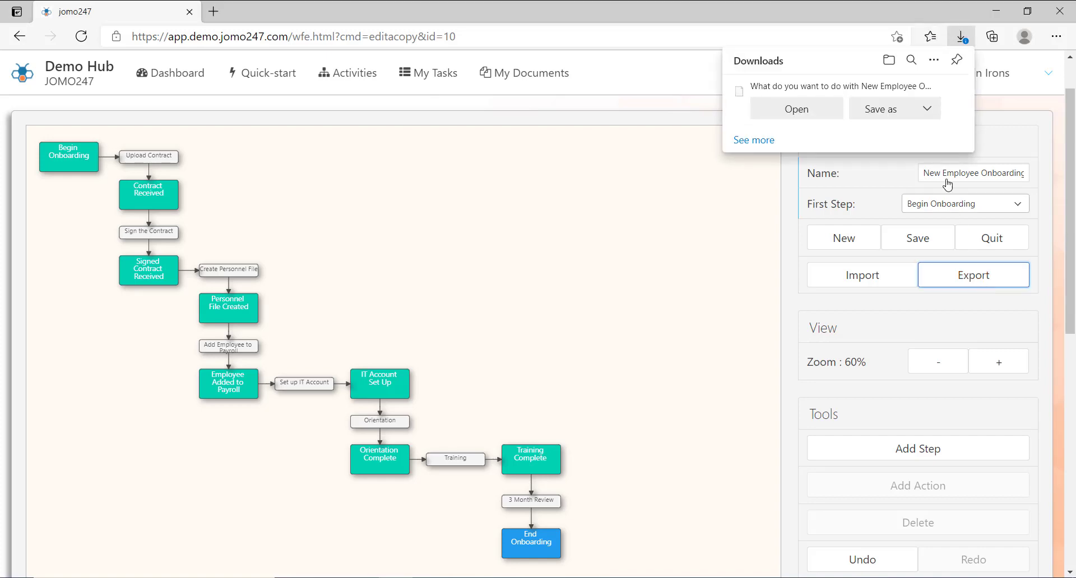
{"action": "left_click", "coordinate": [896, 114]}
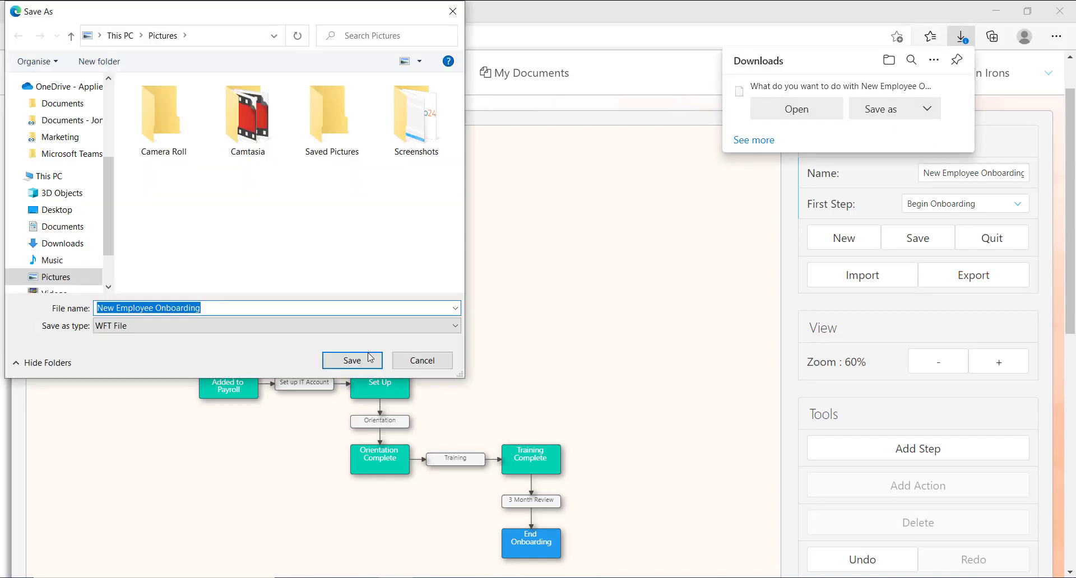
{"action": "left_click", "coordinate": [368, 354]}
Import the Non Conformance.wft workflow file into the editor
{"action": "left_click", "coordinate": [880, 344]}
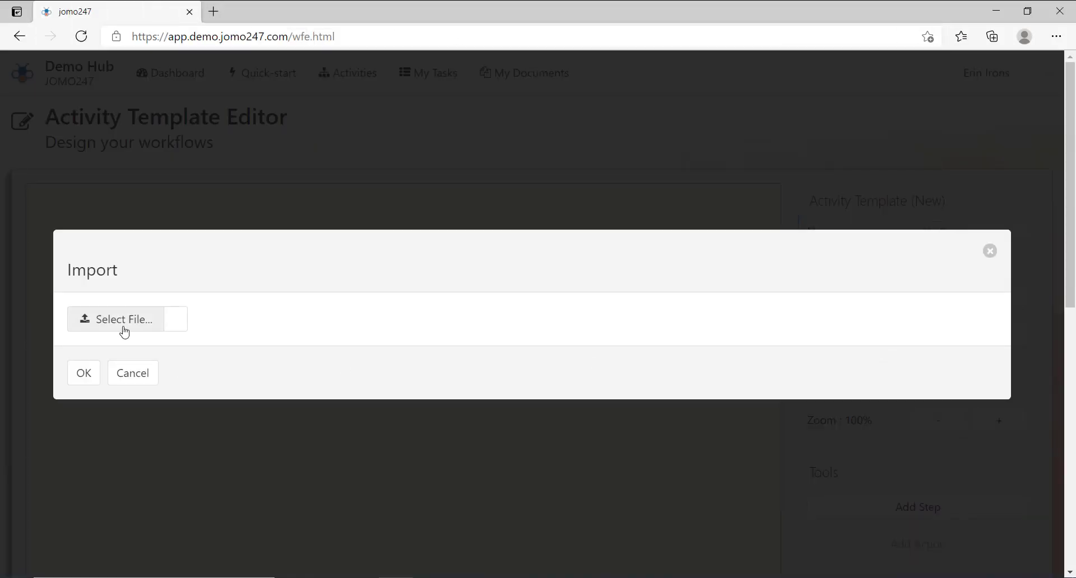
{"action": "left_click", "coordinate": [121, 326]}
{"action": "left_click_drag", "start_coordinate": [458, 139], "coordinate": [455, 258]}
{"action": "left_click", "coordinate": [247, 247]}
{"action": "left_click", "coordinate": [352, 360]}
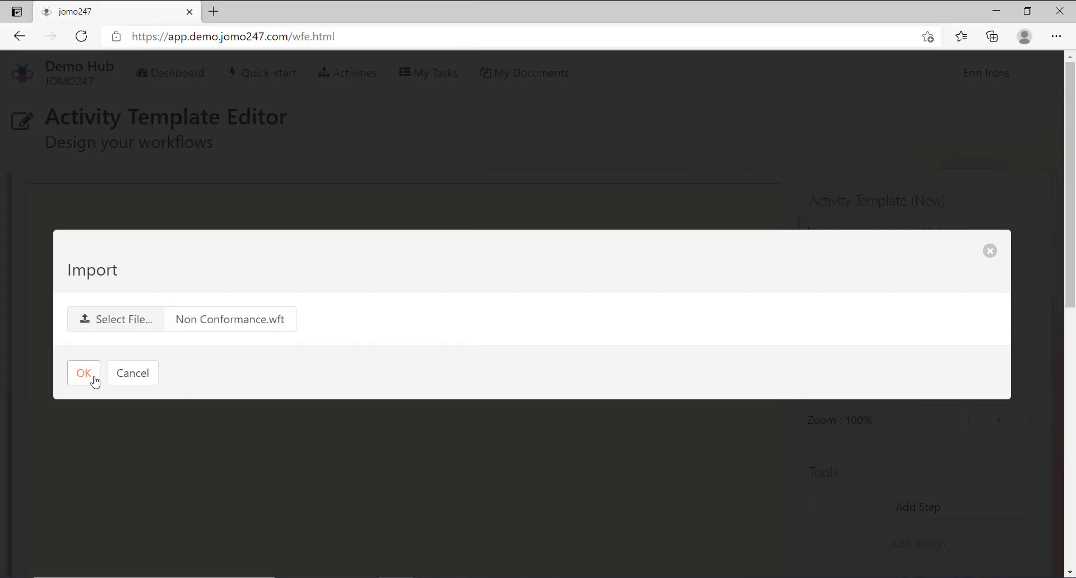
{"action": "left_click", "coordinate": [87, 377]}
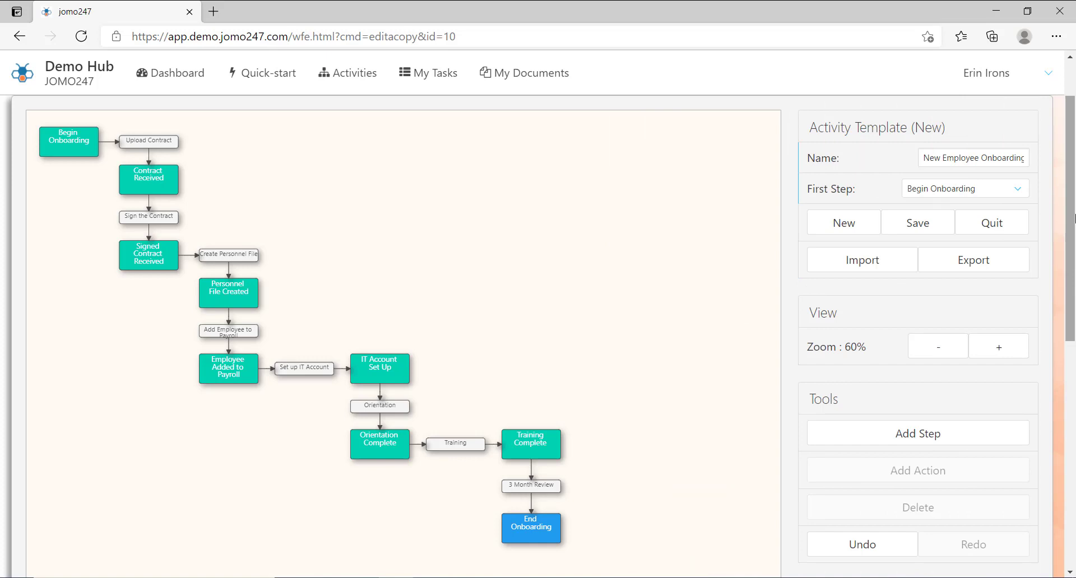
{"action": "left_click_drag", "start_coordinate": [1074, 219], "coordinate": [1074, 392]}
Review the workflow's five roles, checking the HR role's details
{"action": "left_click", "coordinate": [928, 497]}
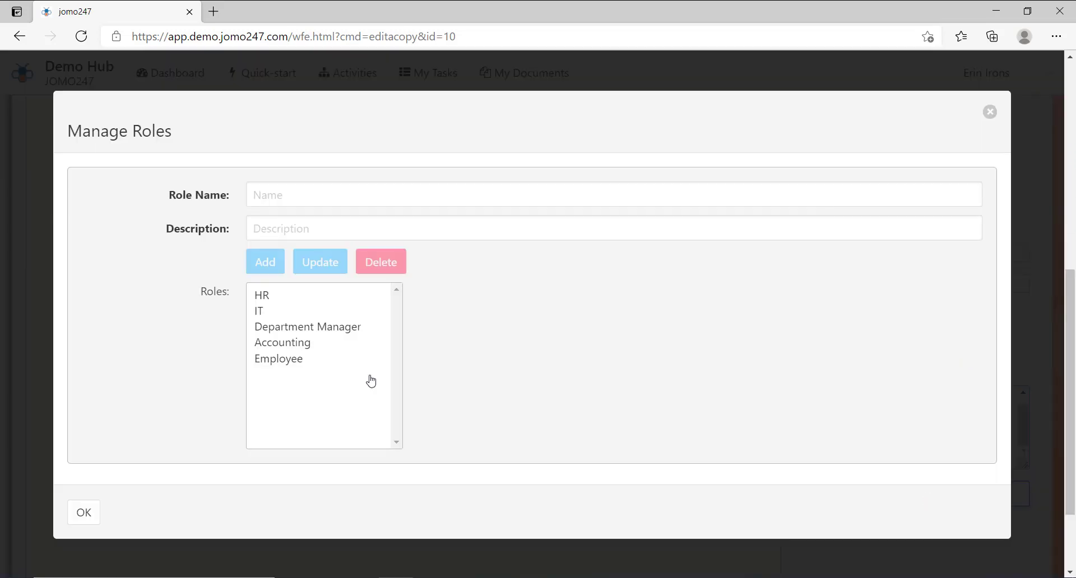
{"action": "left_click", "coordinate": [286, 301]}
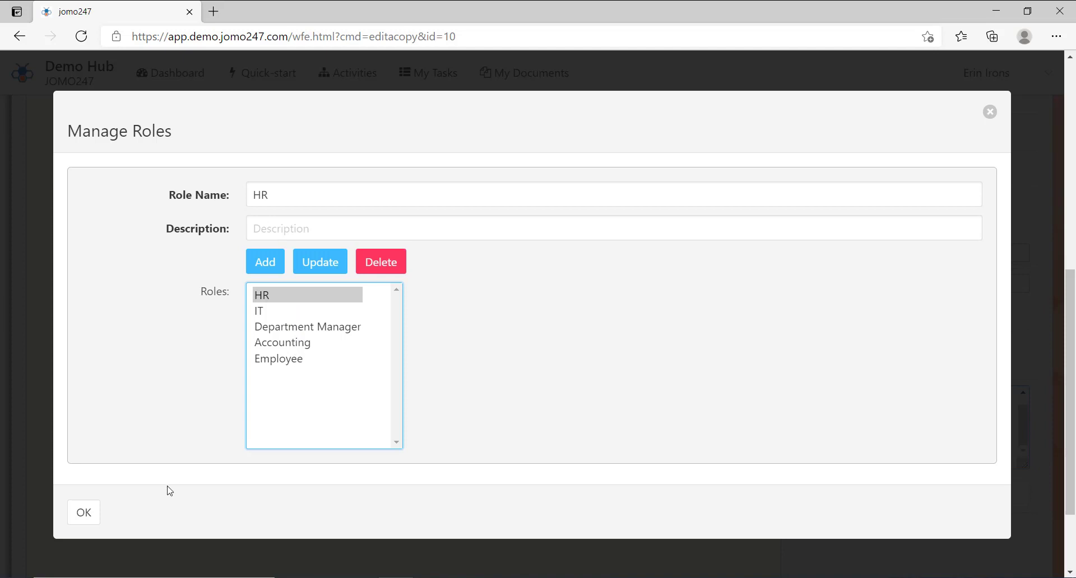
{"action": "left_click", "coordinate": [86, 515]}
{"action": "scroll", "coordinate": [579, 196], "scroll_direction": "up", "scroll_amount": 2}
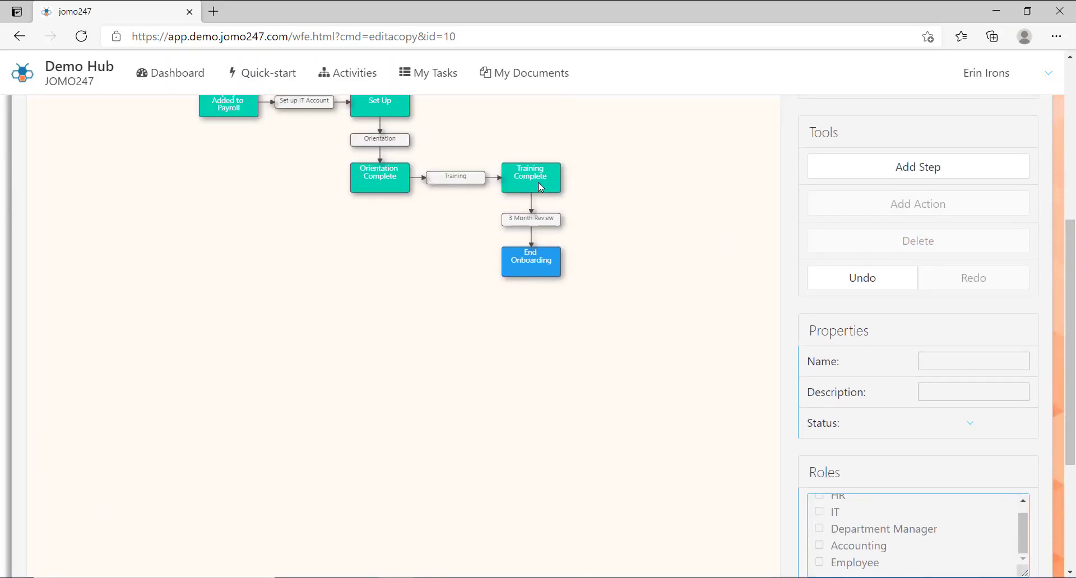
Give the Training Complete step the Employee role alongside HR and Department Manager
{"action": "left_click", "coordinate": [540, 187]}
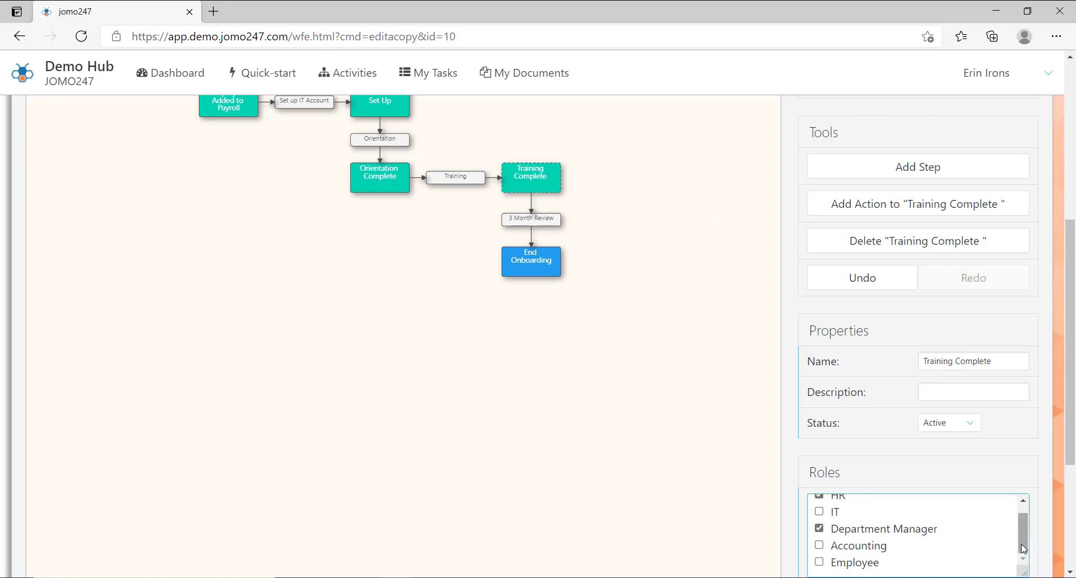
{"action": "left_click_drag", "start_coordinate": [1023, 549], "coordinate": [1022, 512]}
{"action": "scroll", "coordinate": [1022, 517], "scroll_direction": "down", "scroll_amount": 1}
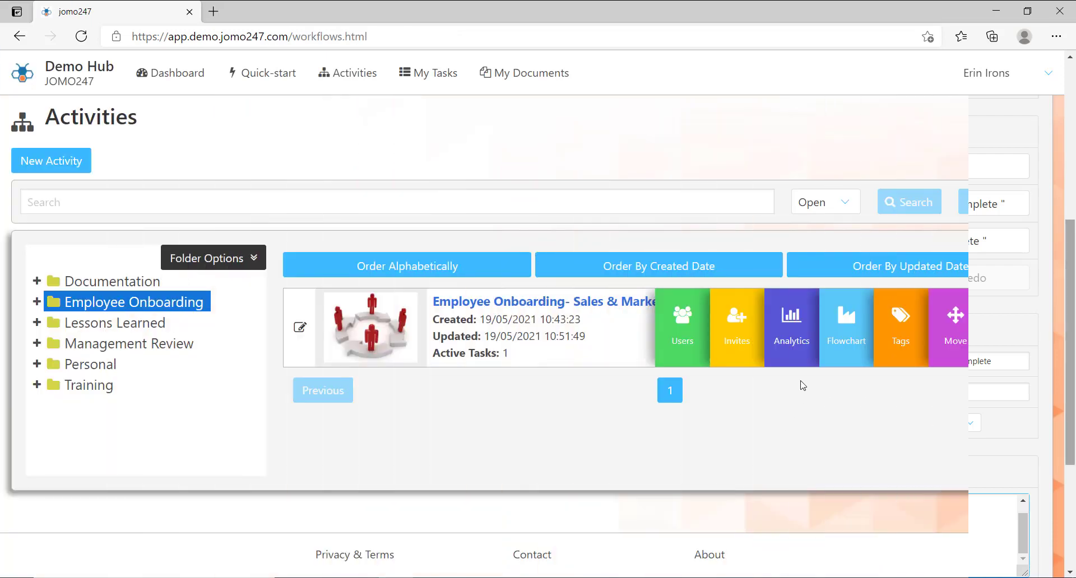
Open the Employee Onboarding- Sales & Marketing flowchart, then close it back to Activities
{"action": "left_click", "coordinate": [857, 348]}
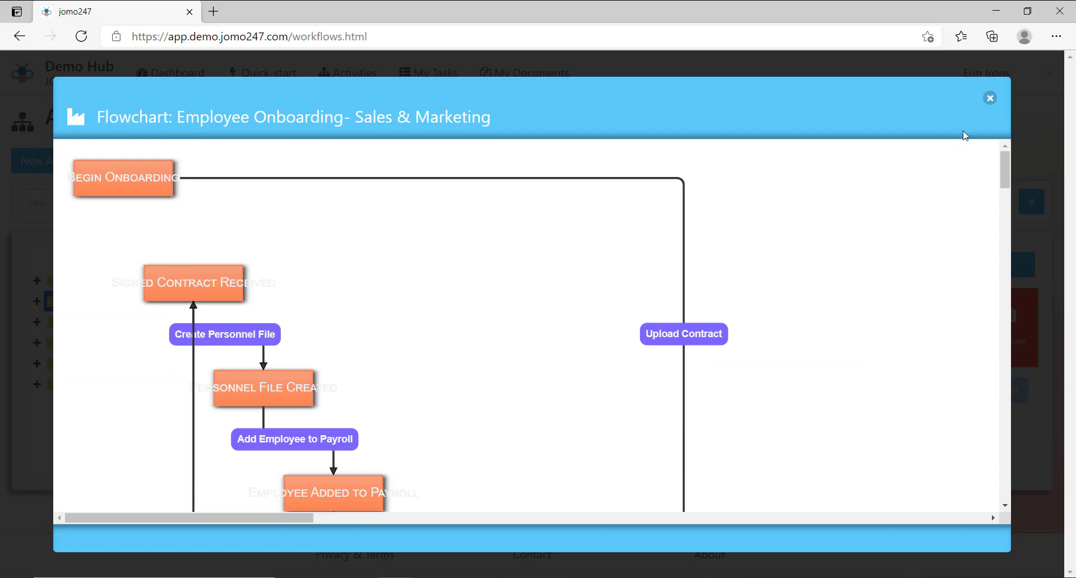
{"action": "left_click", "coordinate": [990, 100]}
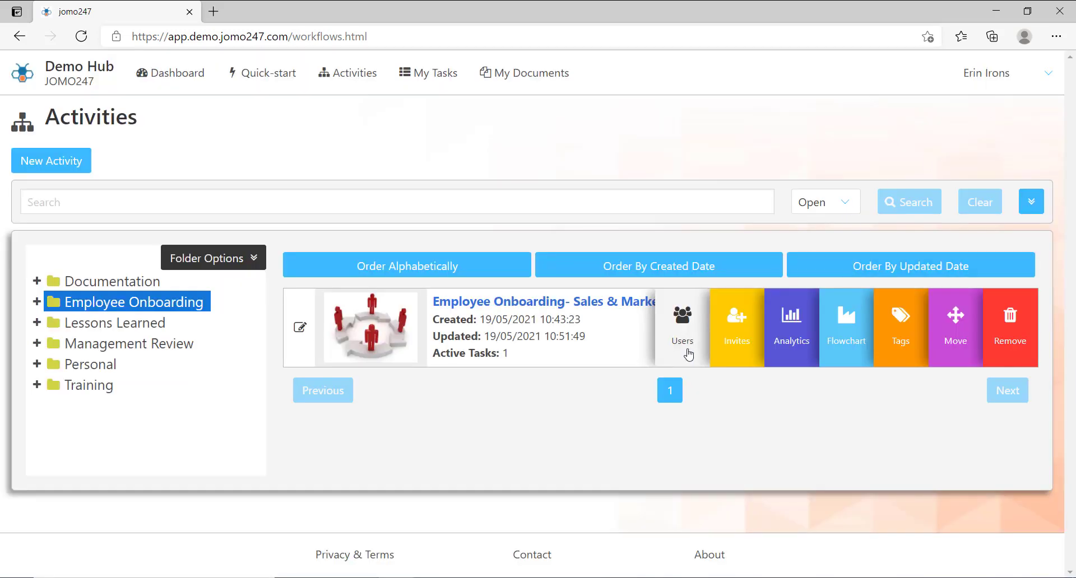
Add a new user to the activity's user list by their e-mail address
{"action": "left_click", "coordinate": [688, 355]}
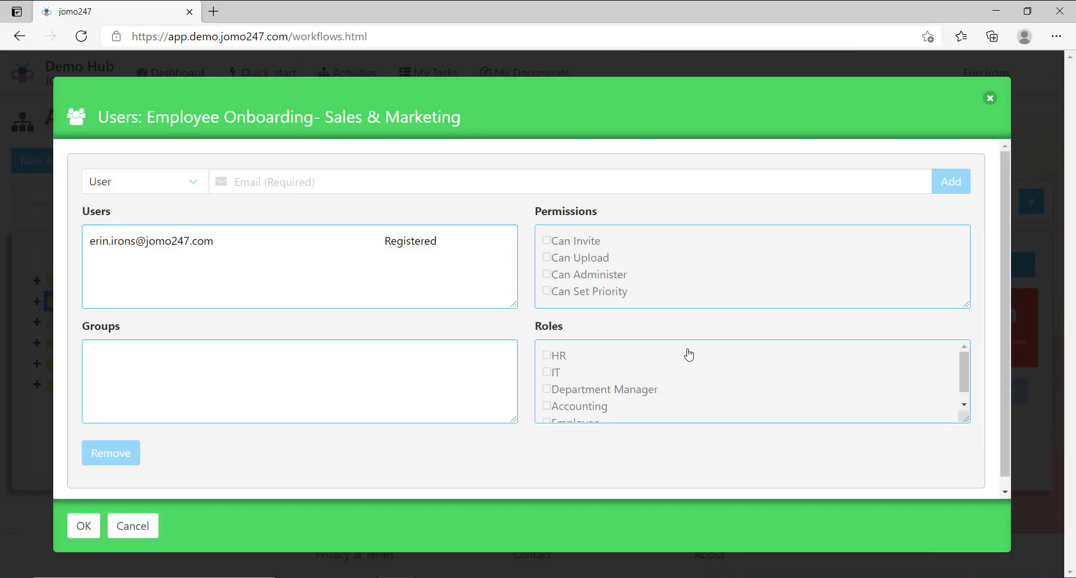
{"action": "left_click", "coordinate": [405, 182]}
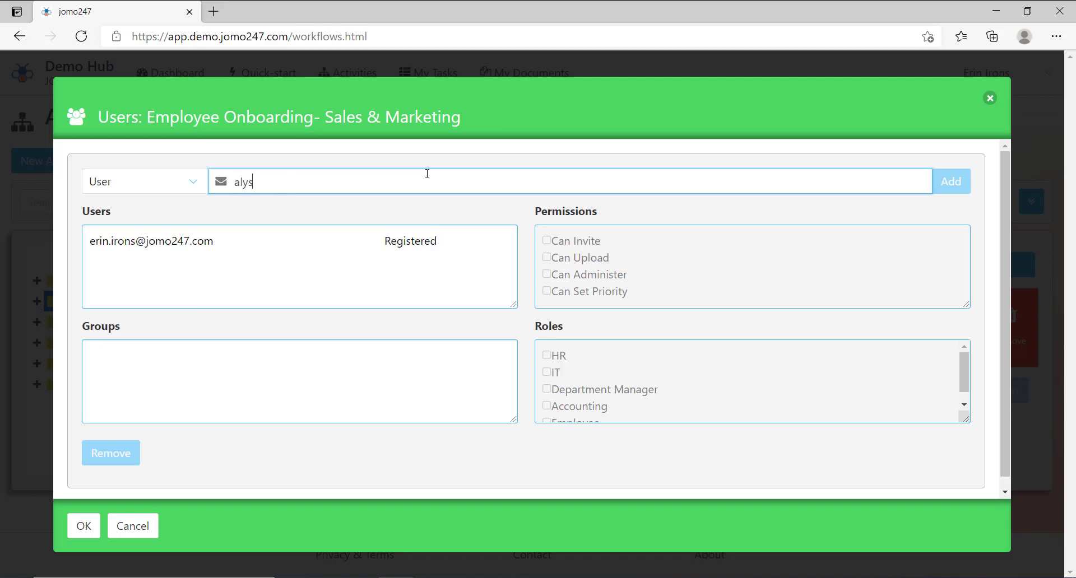
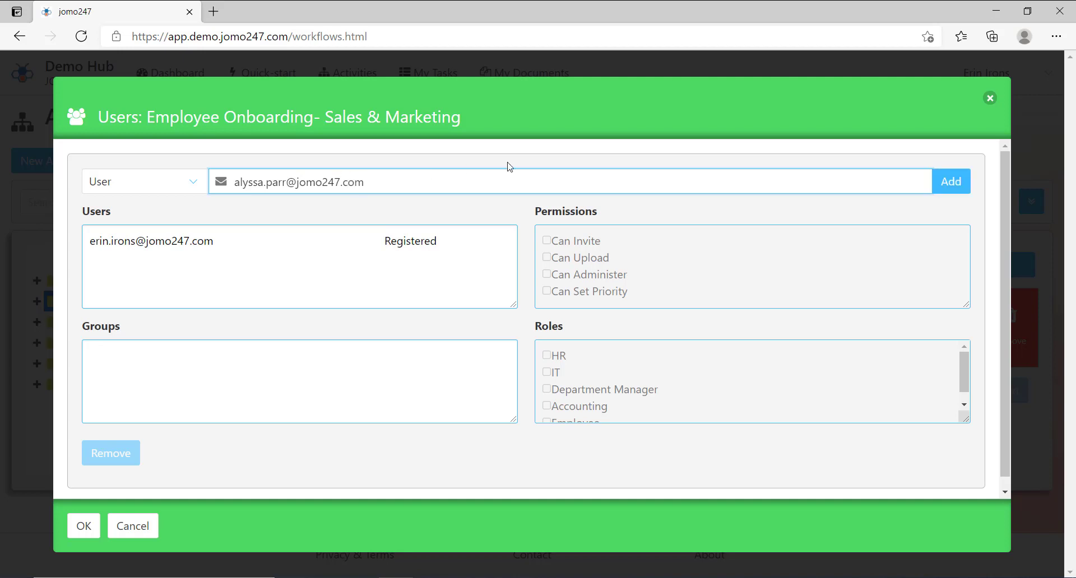
{"action": "left_click", "coordinate": [965, 180]}
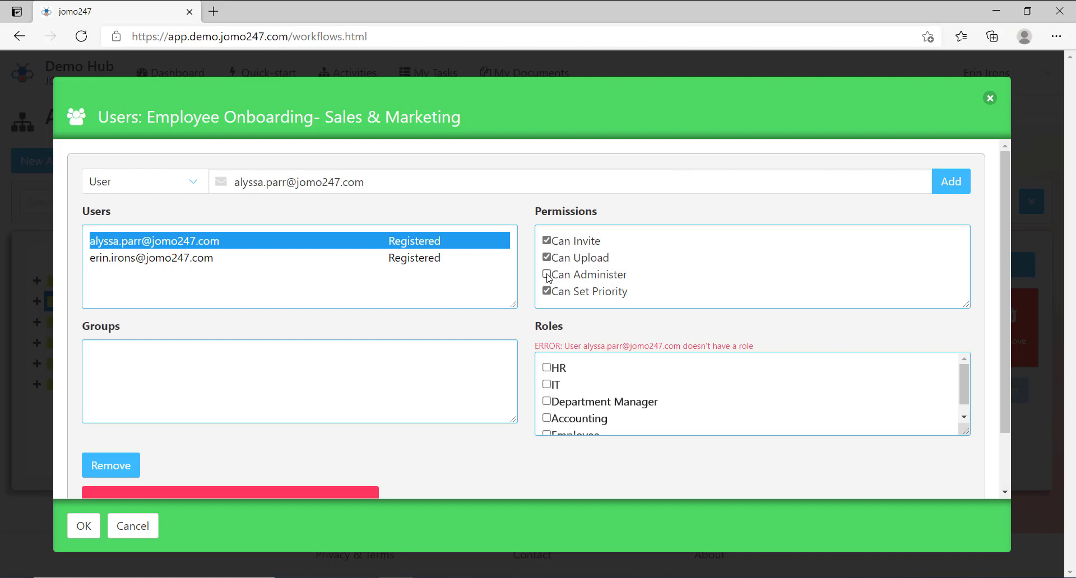
Grant the new user Can Administer and the Department Manager role, then save
{"action": "left_click", "coordinate": [546, 275]}
{"action": "left_click_drag", "start_coordinate": [964, 372], "coordinate": [965, 386]}
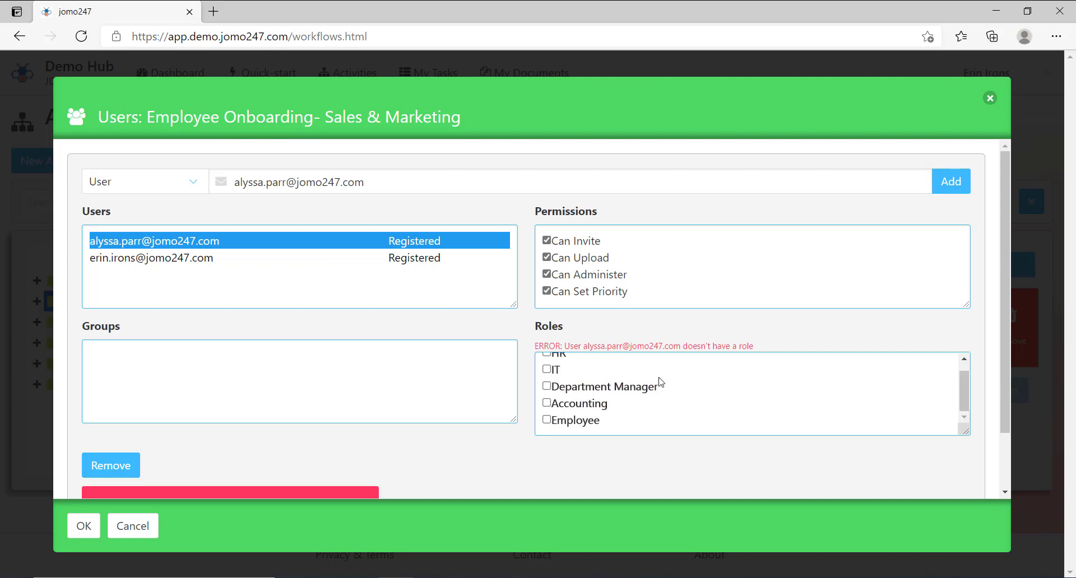
{"action": "left_click", "coordinate": [547, 388]}
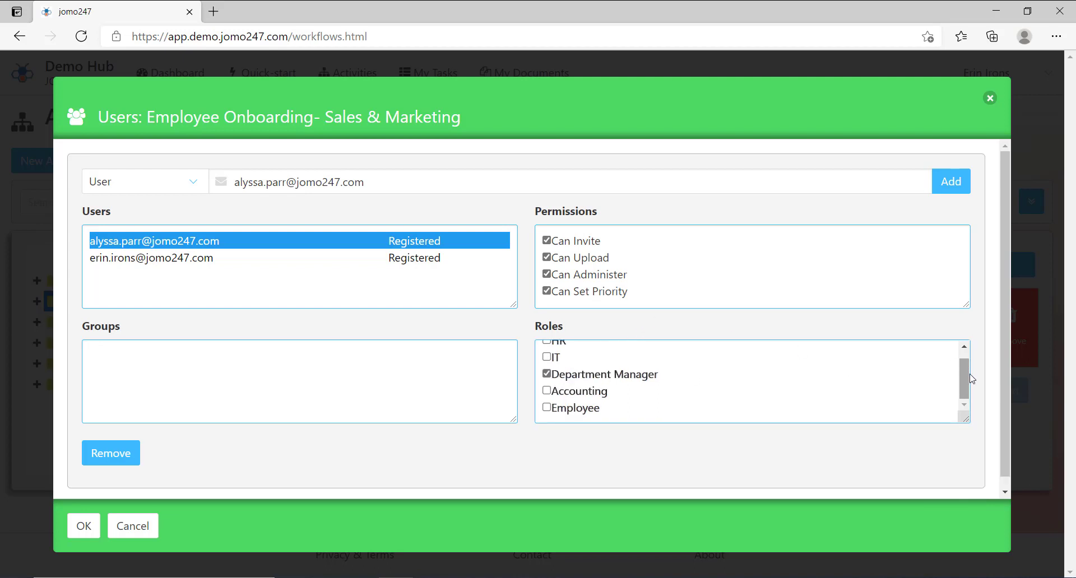
{"action": "left_click_drag", "start_coordinate": [964, 381], "coordinate": [963, 372]}
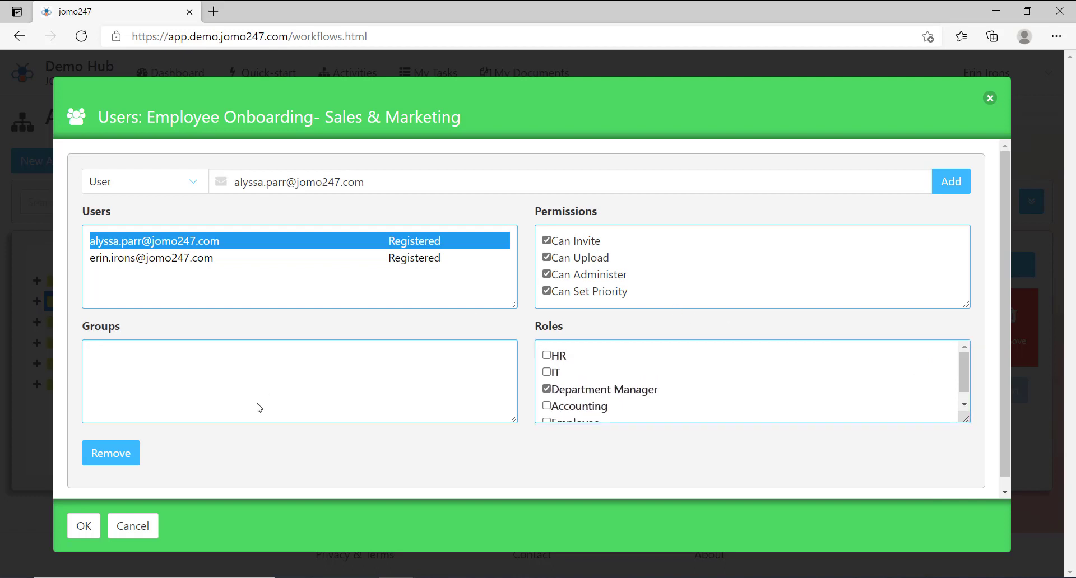
{"action": "left_click", "coordinate": [86, 536]}
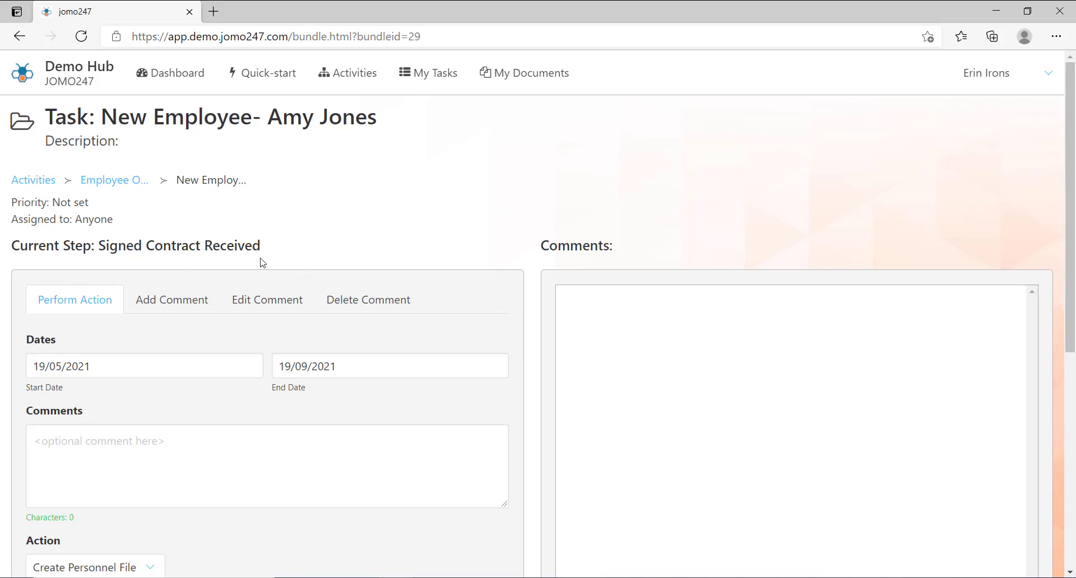
Choose Create Personnel File as the next action, leaving Assign to on Anyone
{"action": "left_click_drag", "start_coordinate": [1070, 128], "coordinate": [1072, 202]}
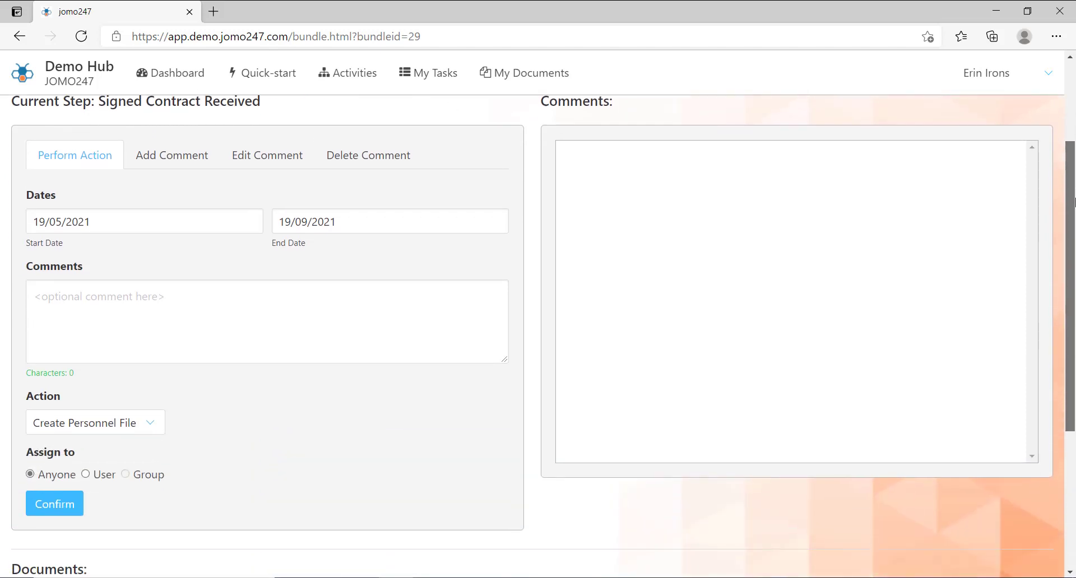
{"action": "left_click", "coordinate": [152, 428]}
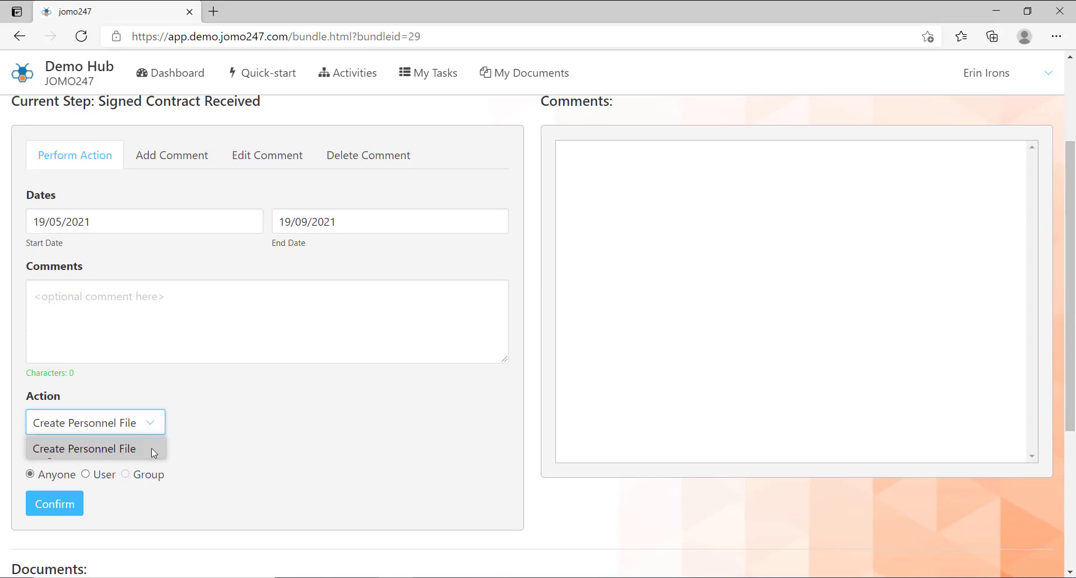
{"action": "left_click", "coordinate": [151, 449]}
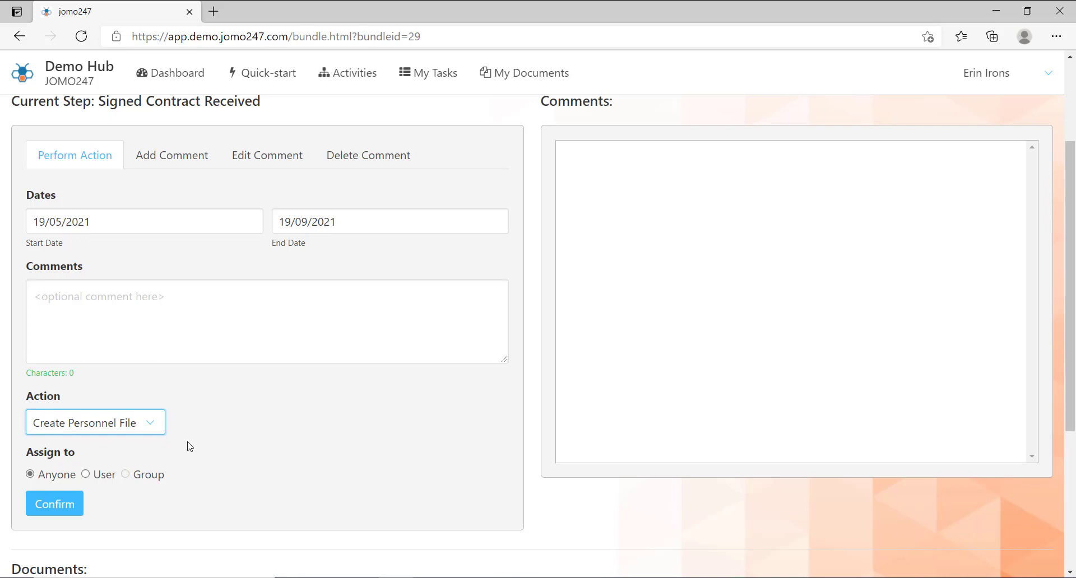
Post a comment stating the new employee has returned her signed contract
{"action": "left_click", "coordinate": [178, 163]}
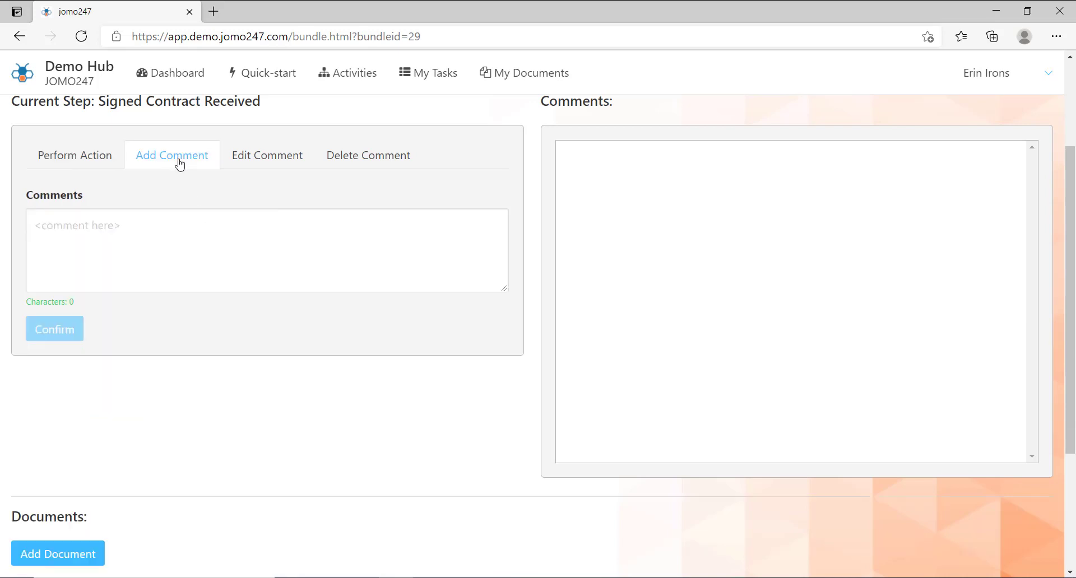
{"action": "left_click", "coordinate": [206, 231]}
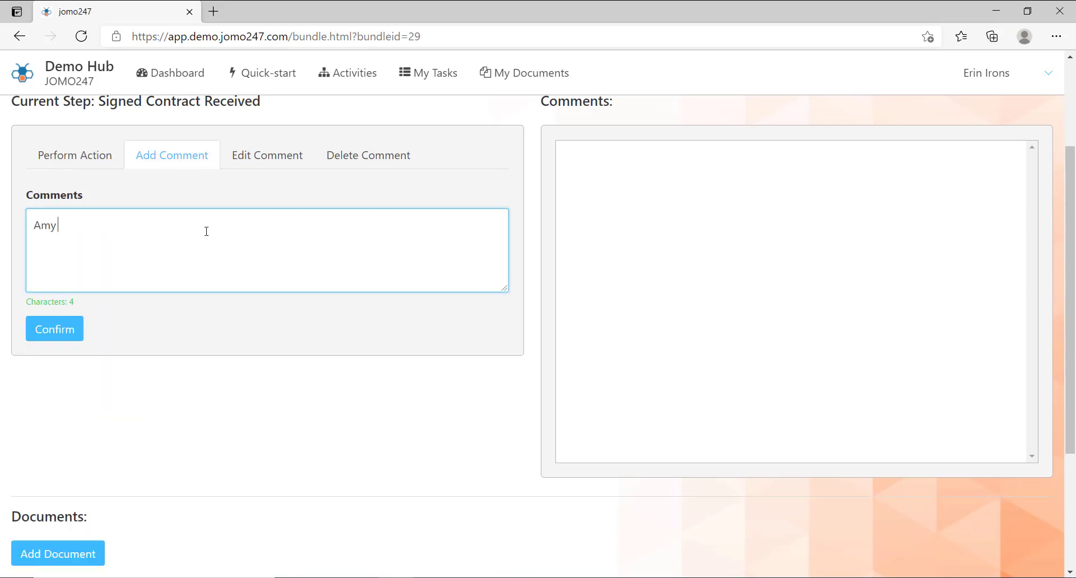
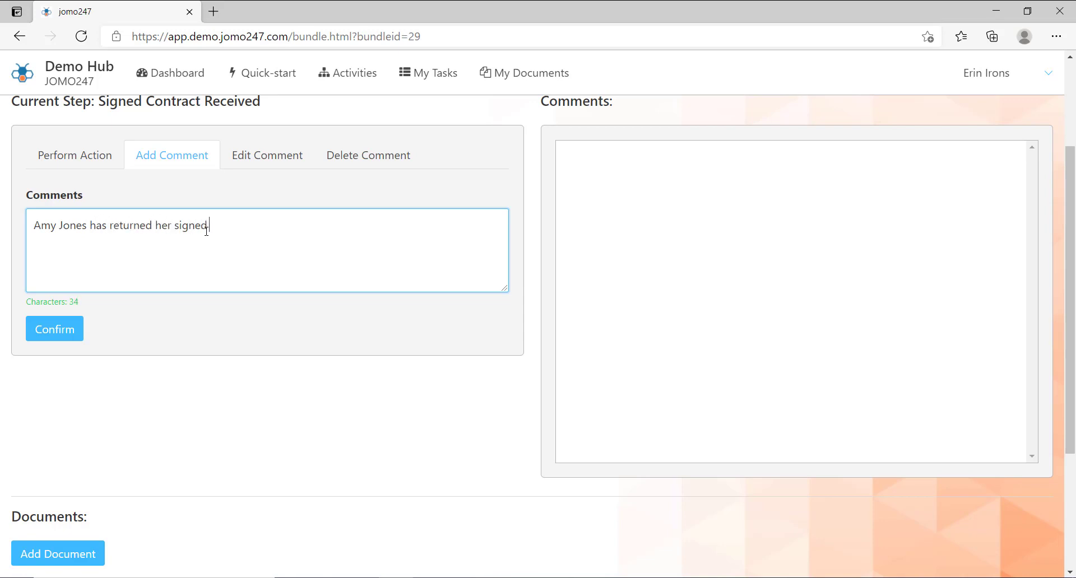
{"action": "type", "text": " contract."}
{"action": "left_click", "coordinate": [80, 341]}
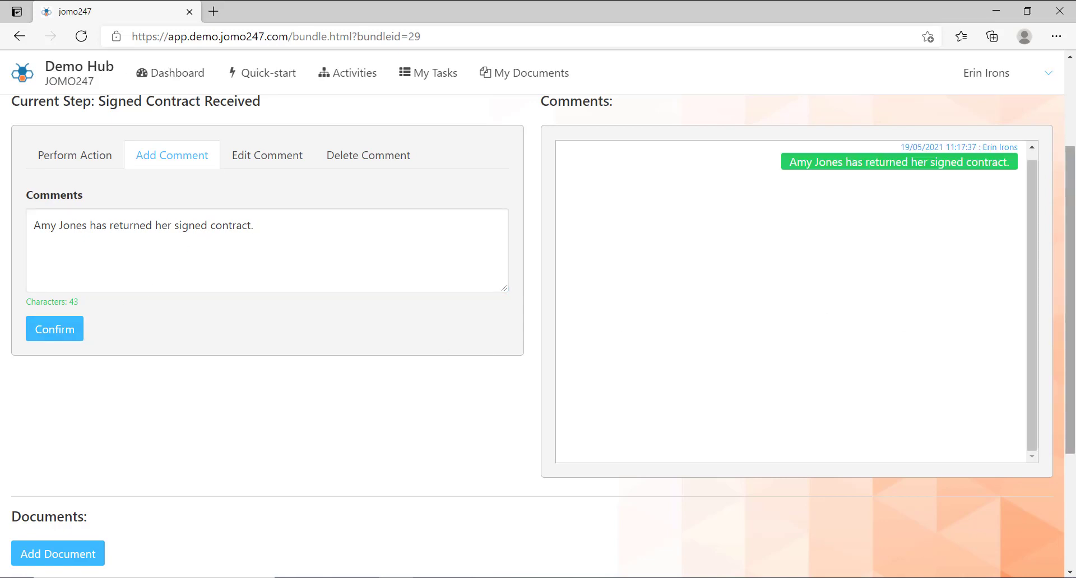
{"action": "scroll", "coordinate": [538, 336], "scroll_direction": "down", "scroll_amount": 3}
Upload the contract and staff ID photo, then tag the contract Contract, 2021 and the employee's name
{"action": "left_click", "coordinate": [88, 375]}
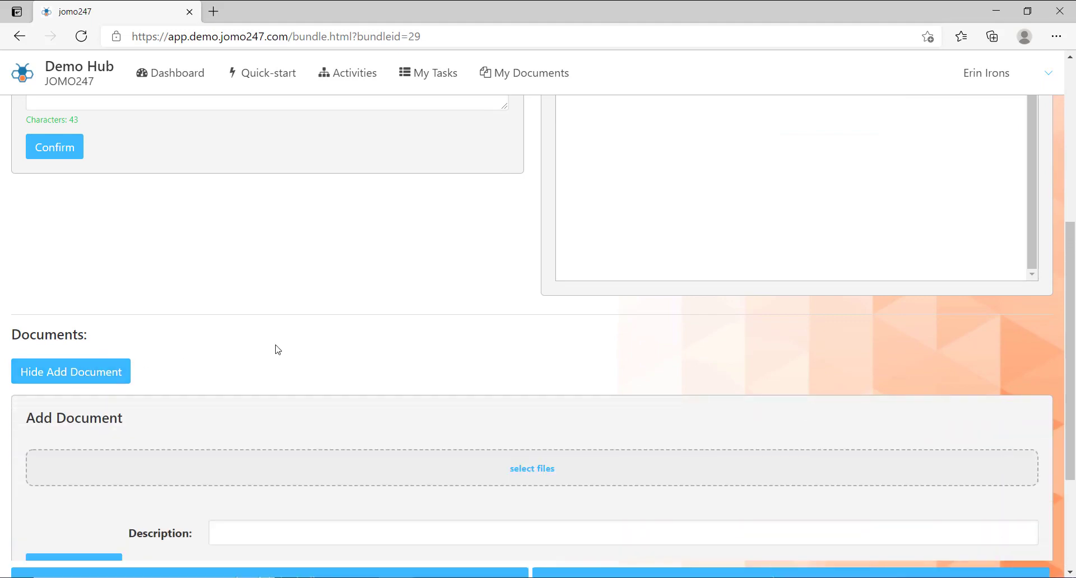
{"action": "left_click", "coordinate": [535, 471]}
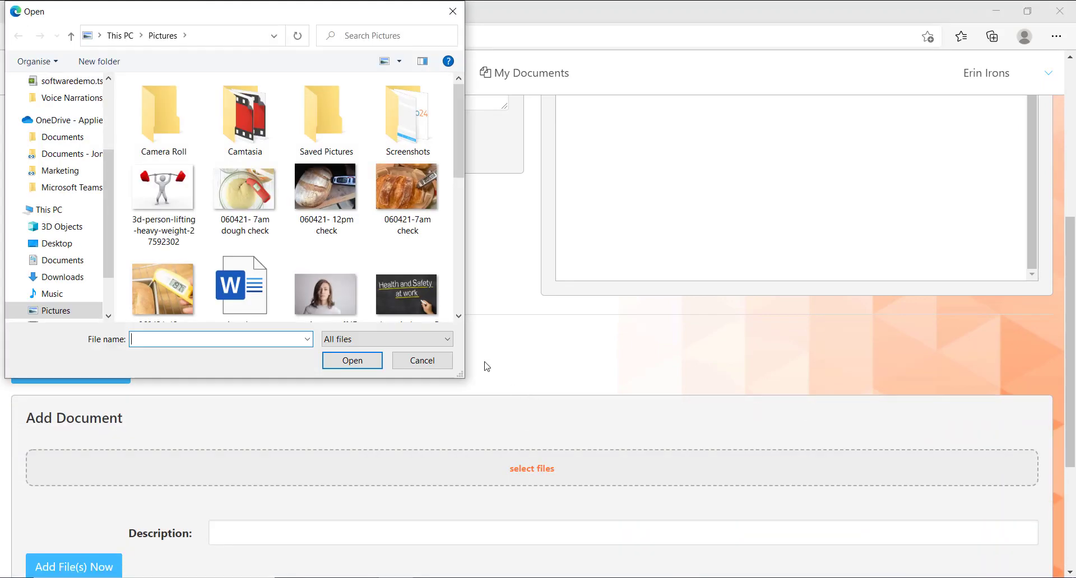
{"action": "left_click", "coordinate": [246, 287]}
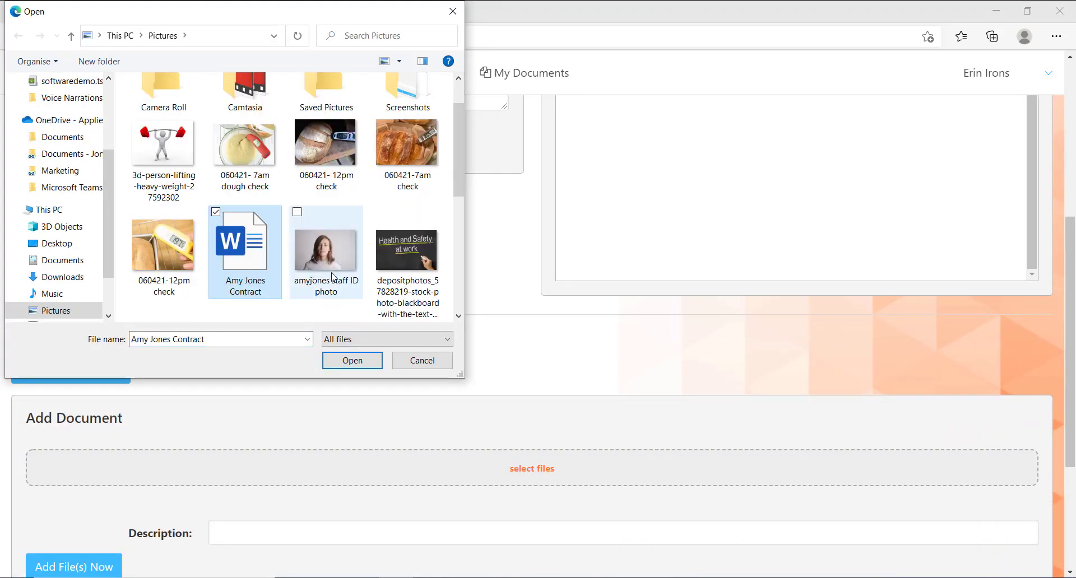
{"action": "left_click", "coordinate": [332, 277]}
{"action": "left_click", "coordinate": [261, 283], "text": "ctrl"}
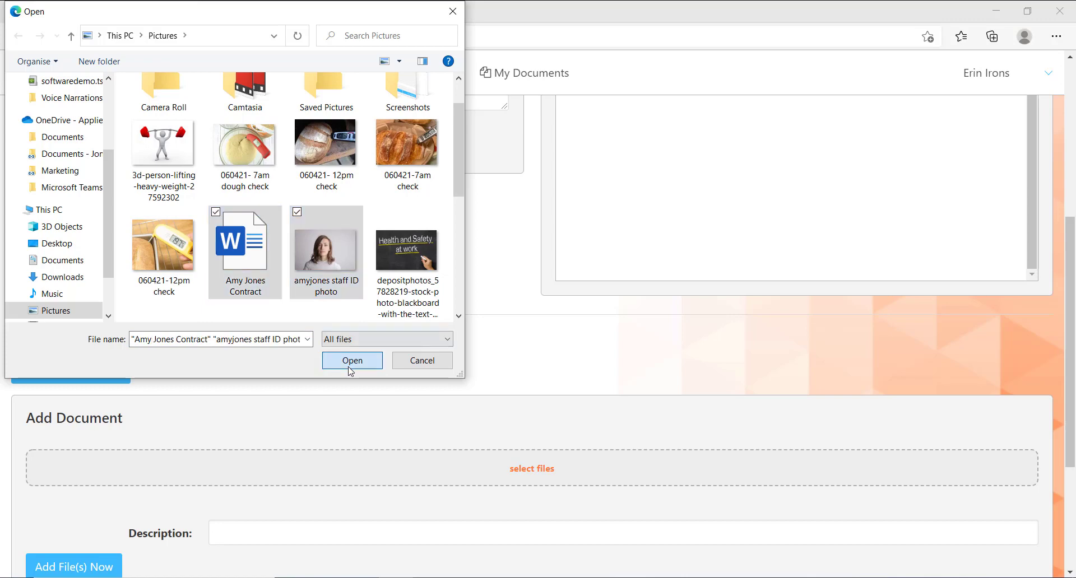
{"action": "left_click", "coordinate": [352, 360]}
{"action": "scroll", "coordinate": [1073, 365], "scroll_direction": "down", "scroll_amount": 3}
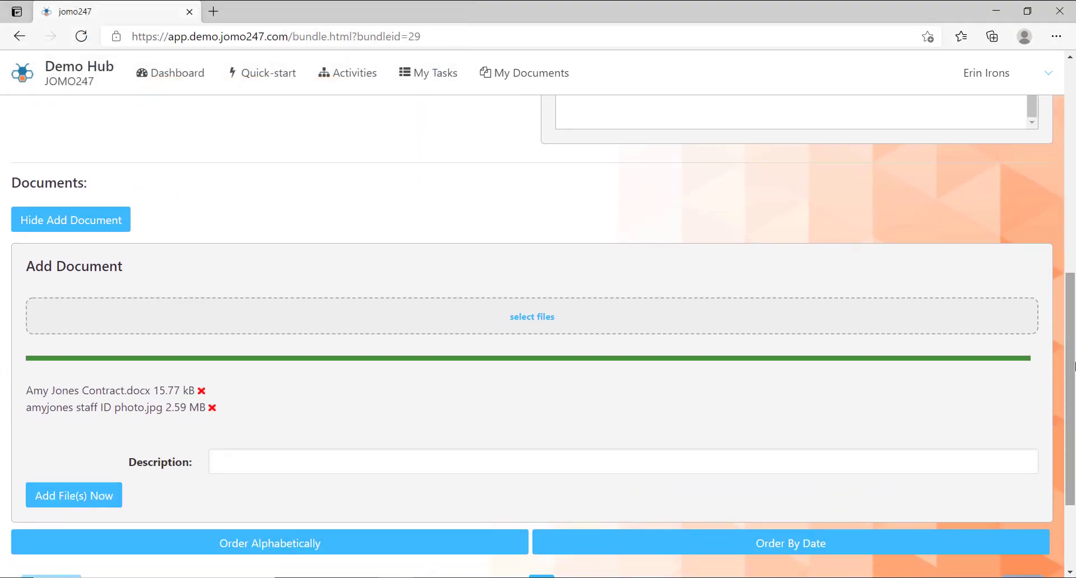
{"action": "left_click", "coordinate": [70, 496]}
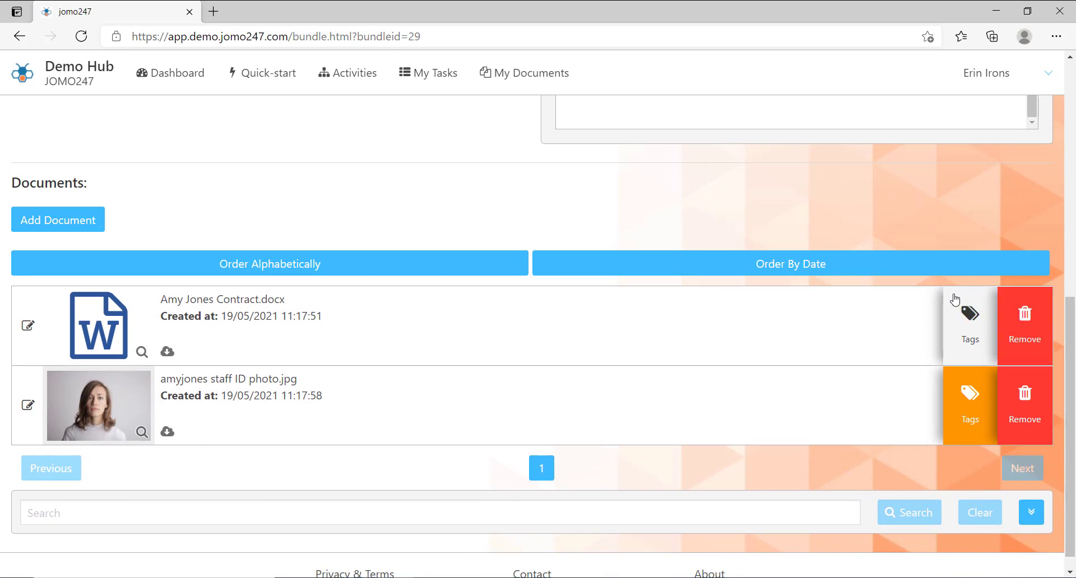
{"action": "left_click", "coordinate": [954, 302]}
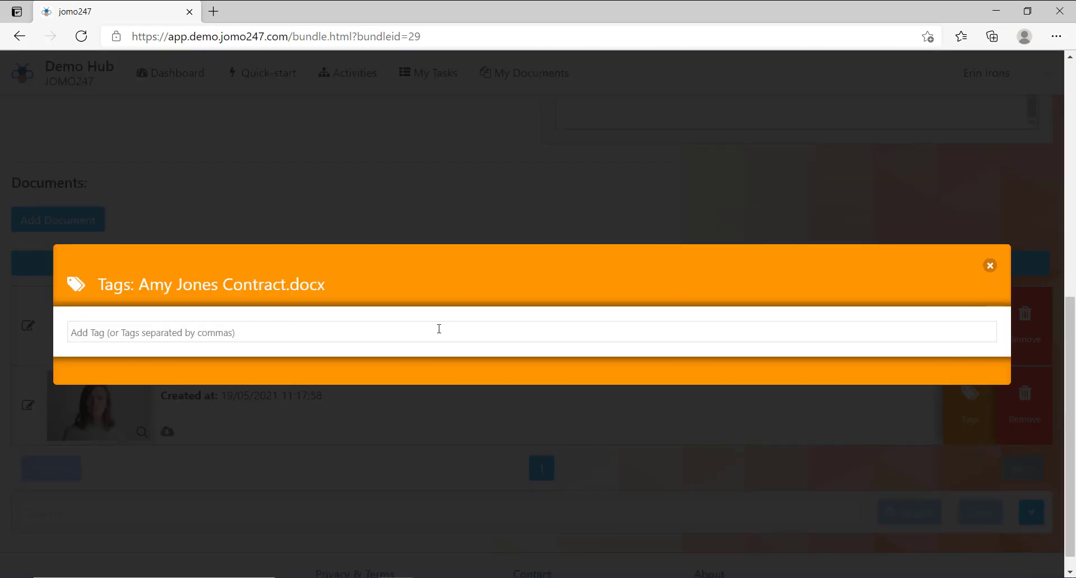
{"action": "type", "text": "Contract,"}
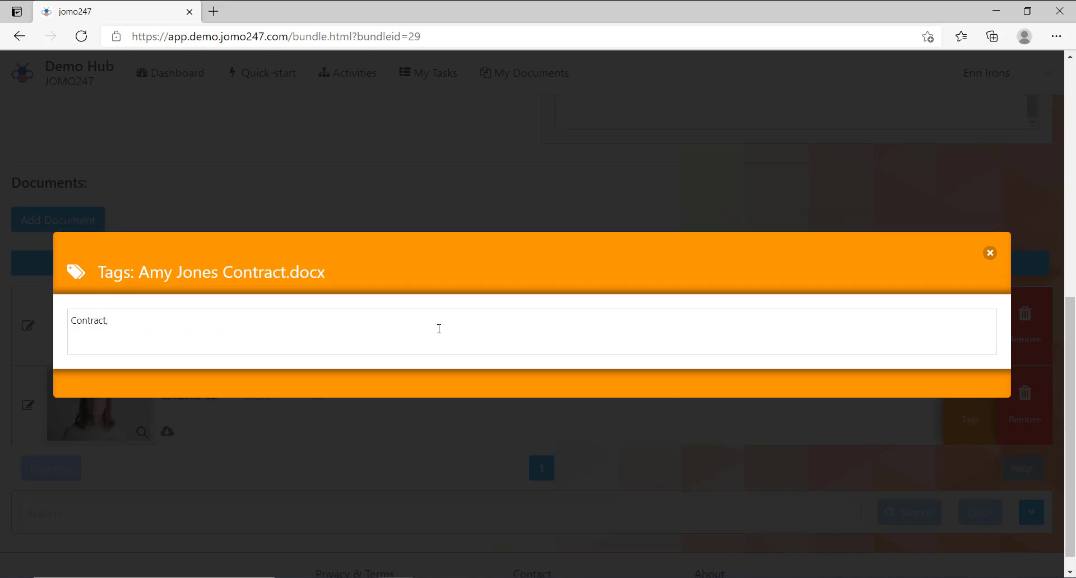
Save the contract tags, tag Health & Safety Policy.docx ISO45001.4.4, and open Accident Report 11.03.21.docx tags
{"action": "key", "text": "Return"}
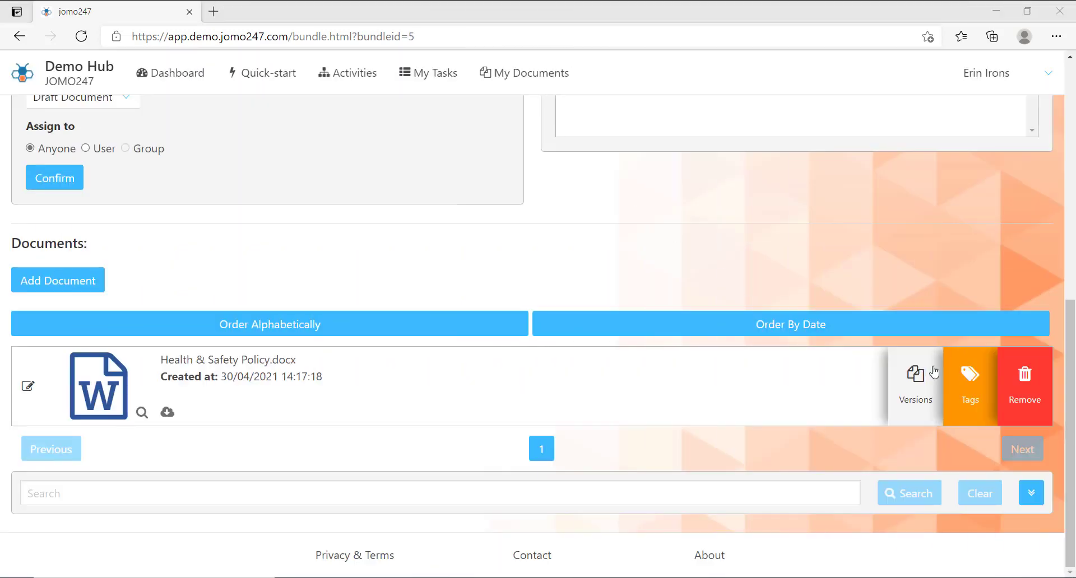
{"action": "left_click", "coordinate": [967, 392]}
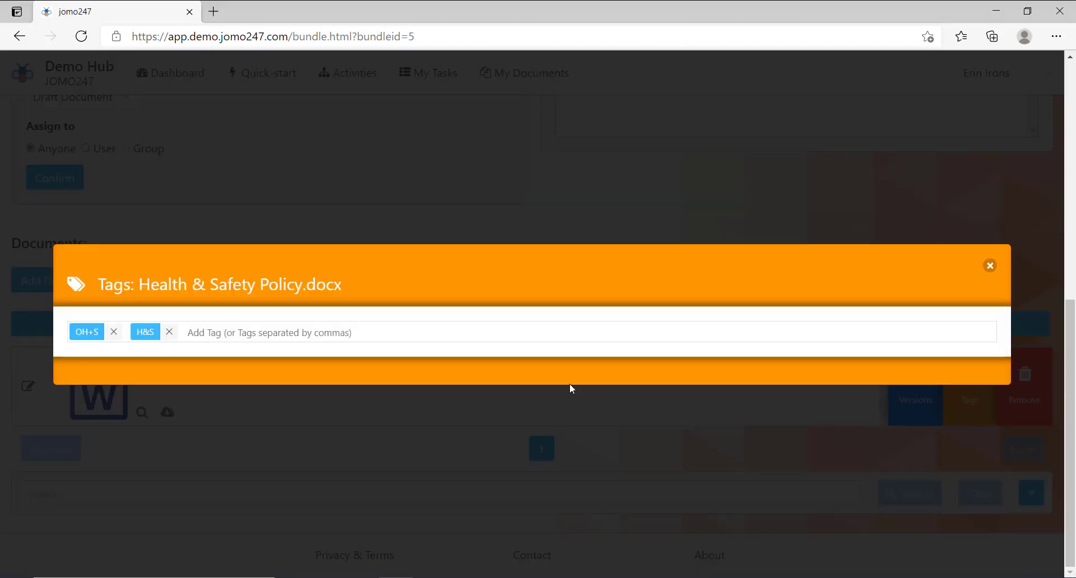
{"action": "type", "text": "IS"}
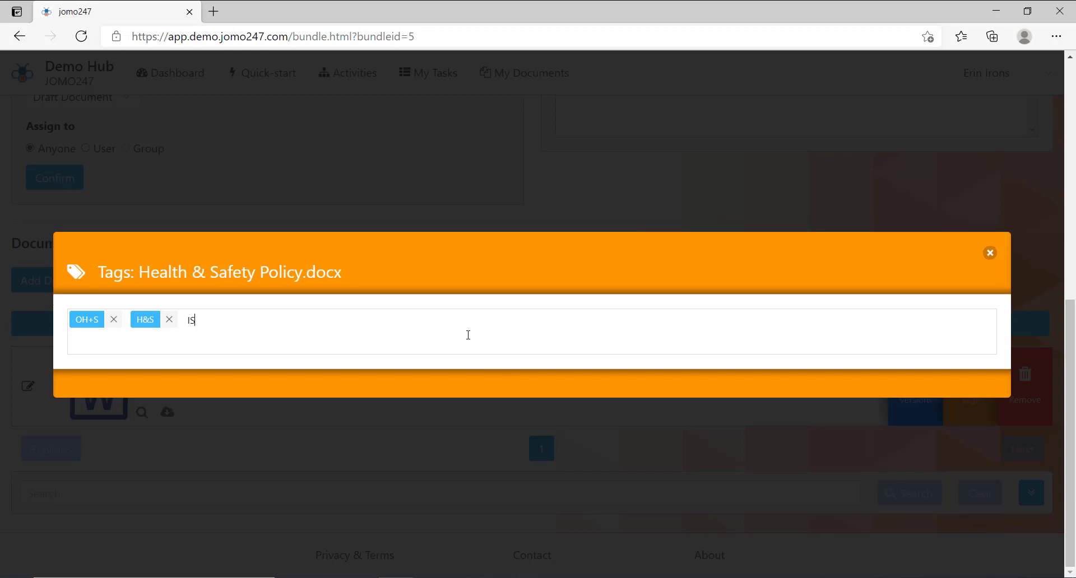
{"action": "type", "text": "O45001"}
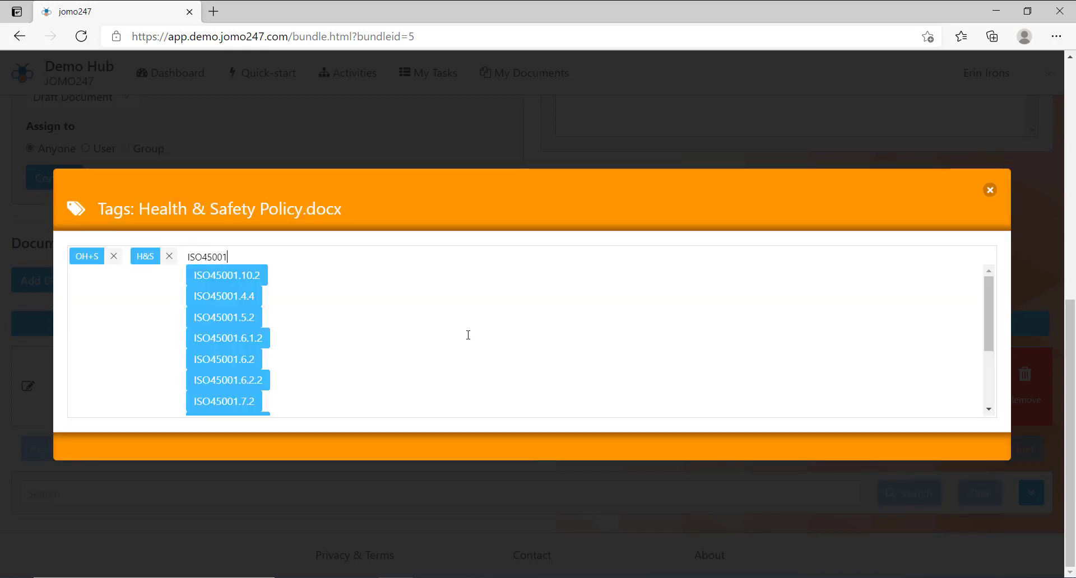
{"action": "type", "text": ",4.4"}
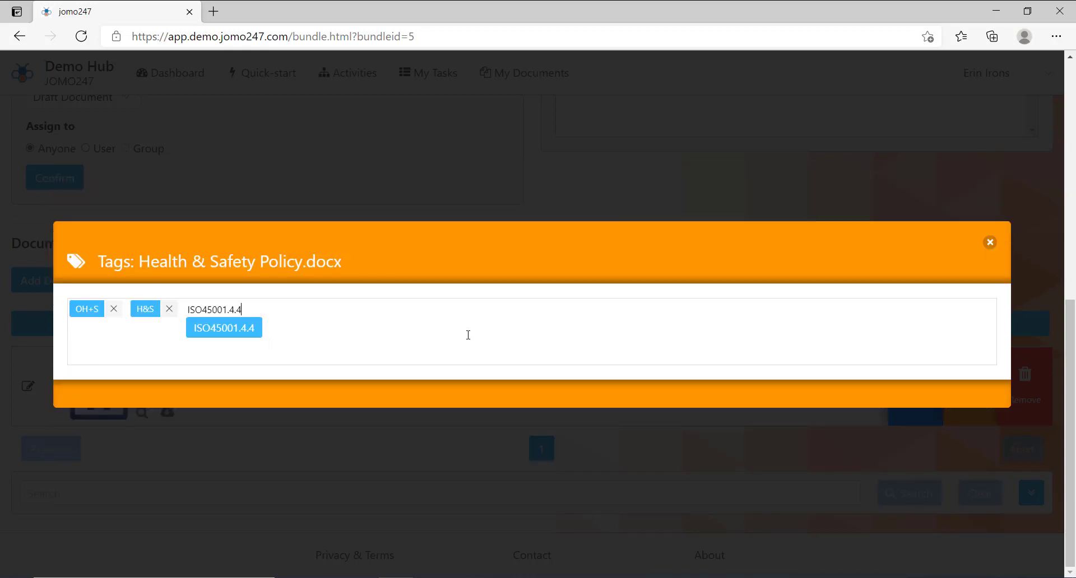
{"action": "key", "text": "Return"}
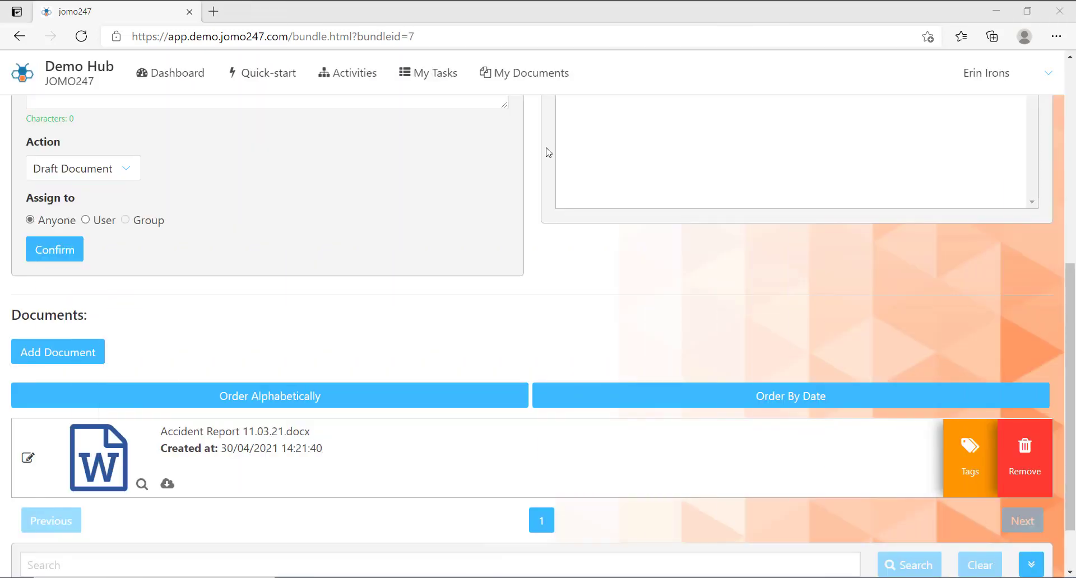
{"action": "left_click", "coordinate": [954, 476]}
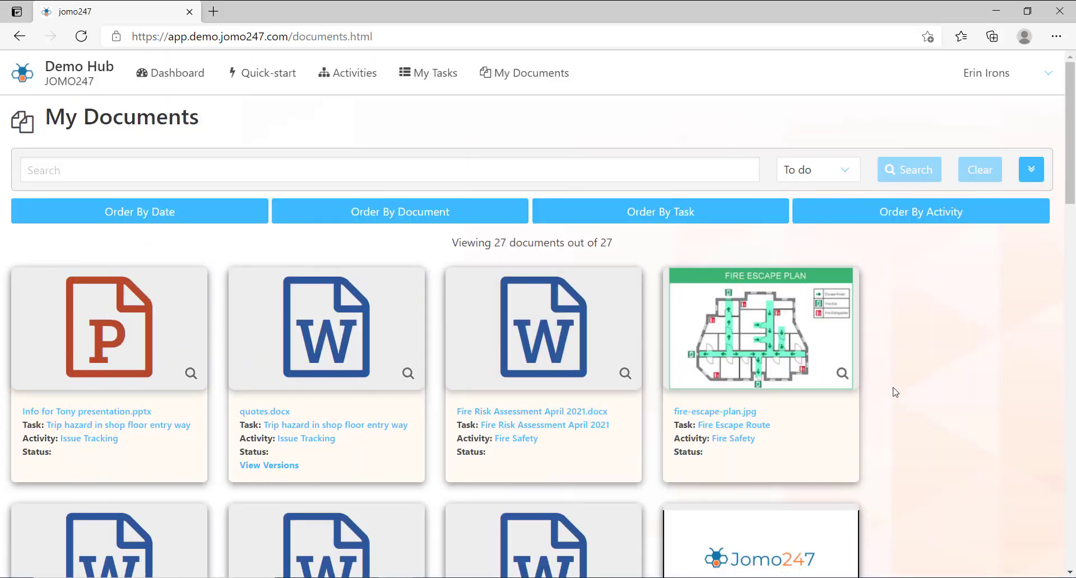
Filter the documents to those tagged ISO45001.4.4
{"action": "left_click", "coordinate": [1031, 169]}
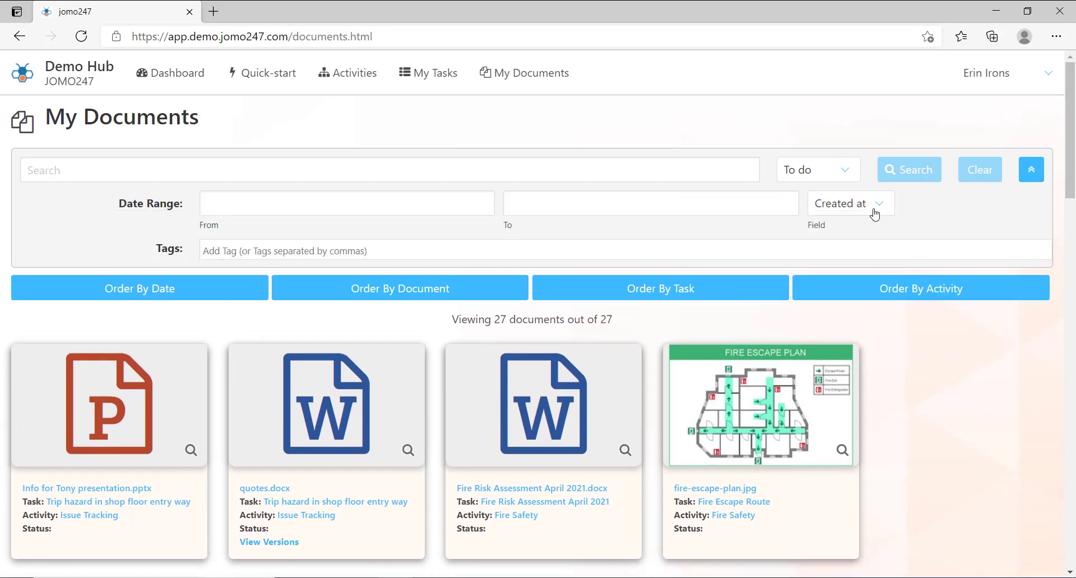
{"action": "type", "text": "ISO4"}
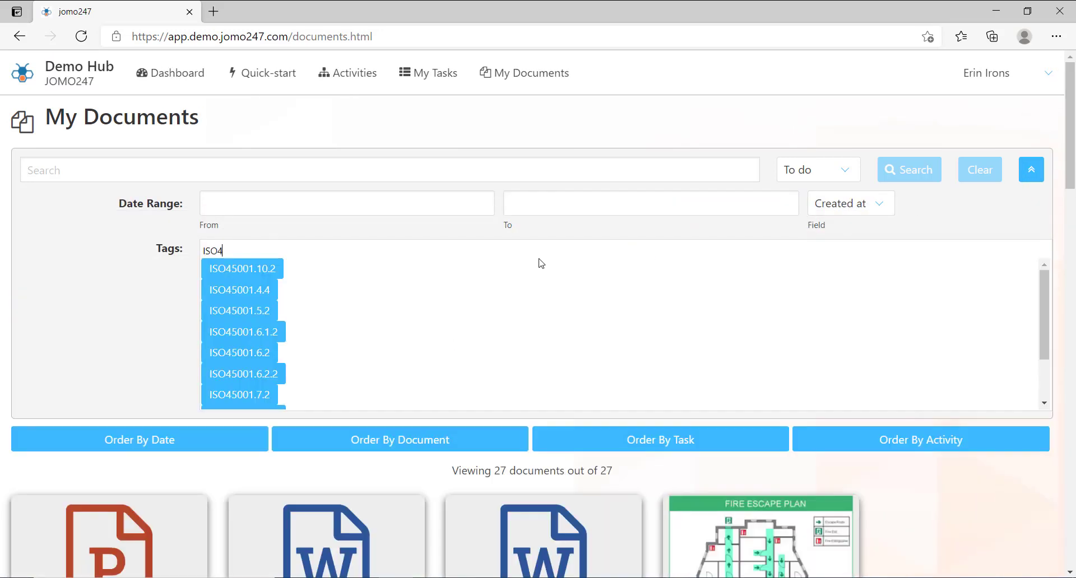
{"action": "left_click", "coordinate": [270, 290]}
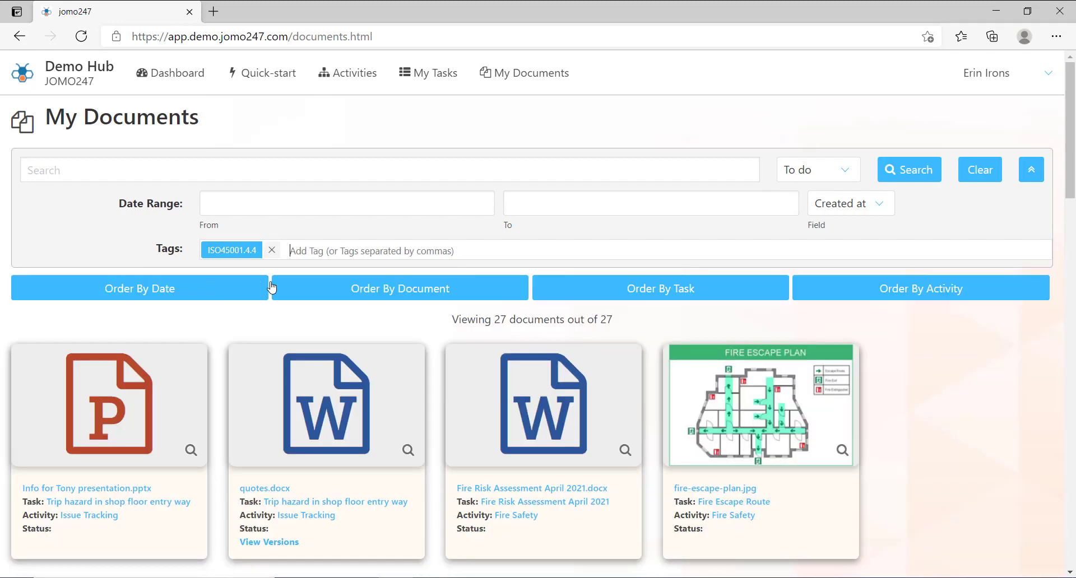
{"action": "left_click", "coordinate": [922, 175]}
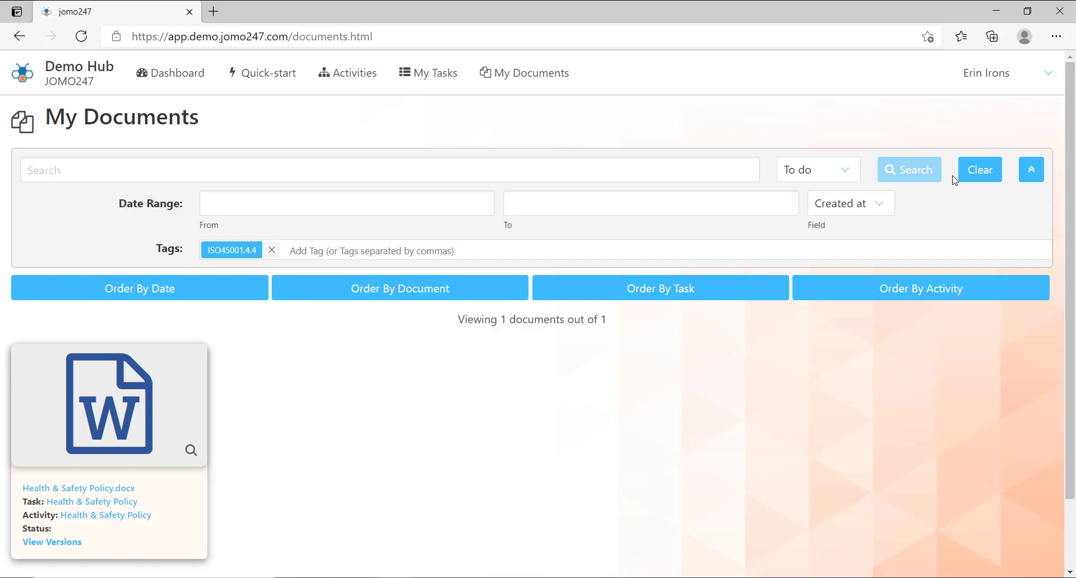
Replace the tag filter with Temperature Check and search the documents again
{"action": "left_click", "coordinate": [981, 164]}
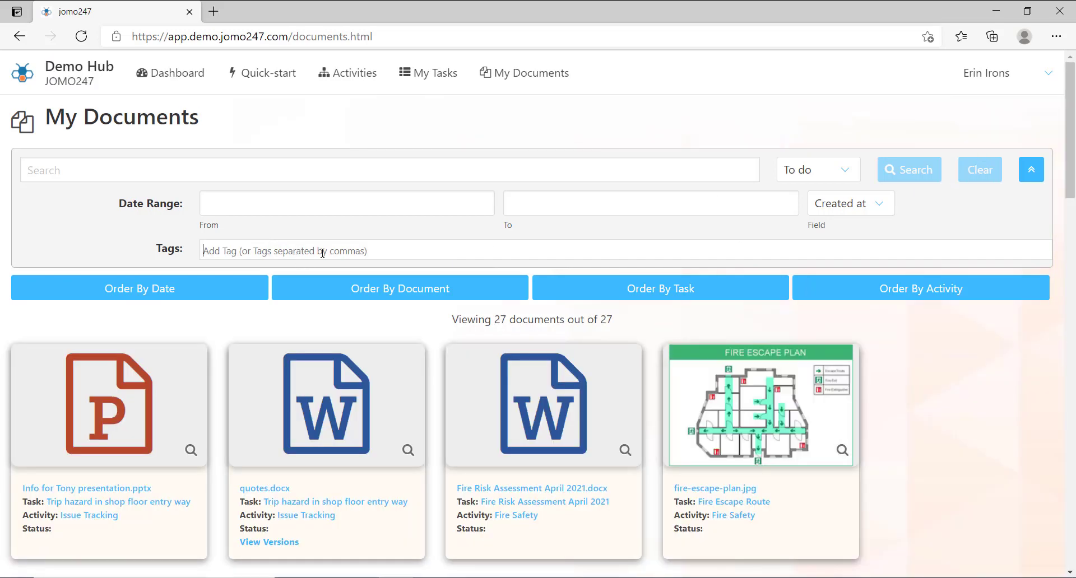
{"action": "type", "text": "TEM"}
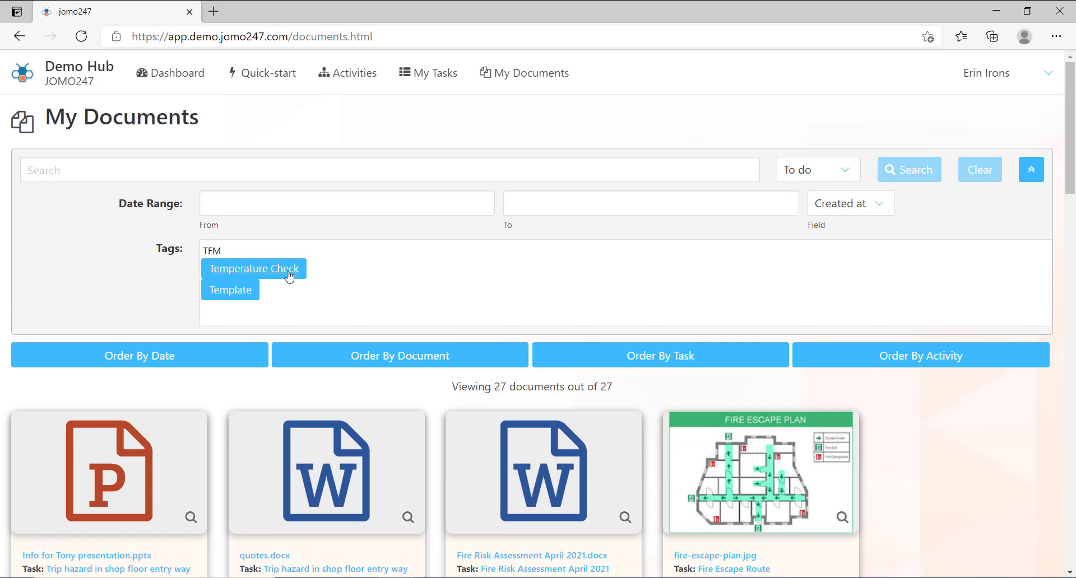
{"action": "left_click", "coordinate": [289, 275]}
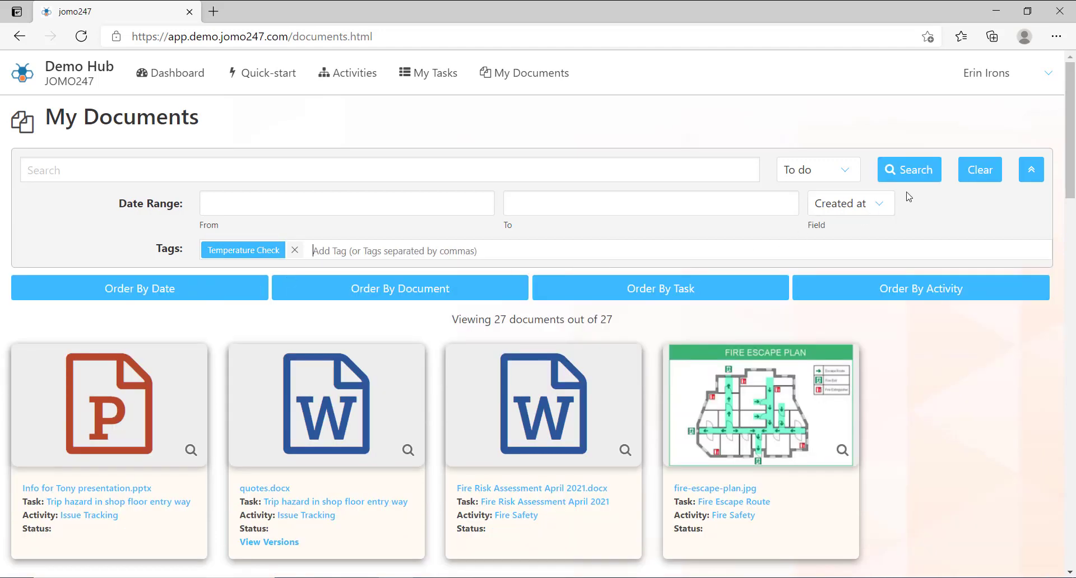
{"action": "left_click", "coordinate": [924, 178]}
{"action": "scroll", "coordinate": [896, 224], "scroll_direction": "down", "scroll_amount": 1}
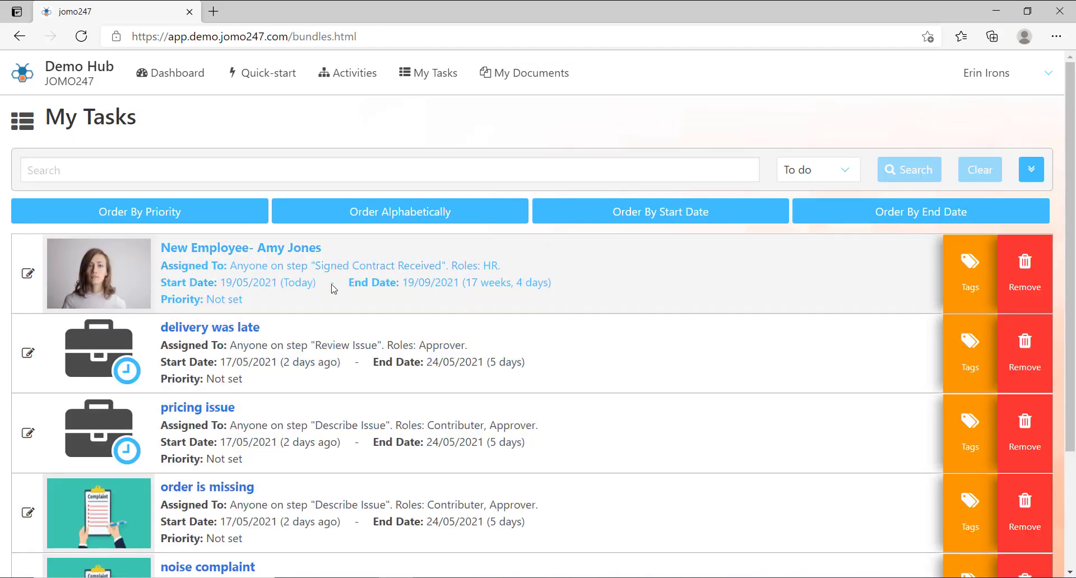
Review the new-employee onboarding task and the delivery was late task
{"action": "left_click", "coordinate": [359, 297]}
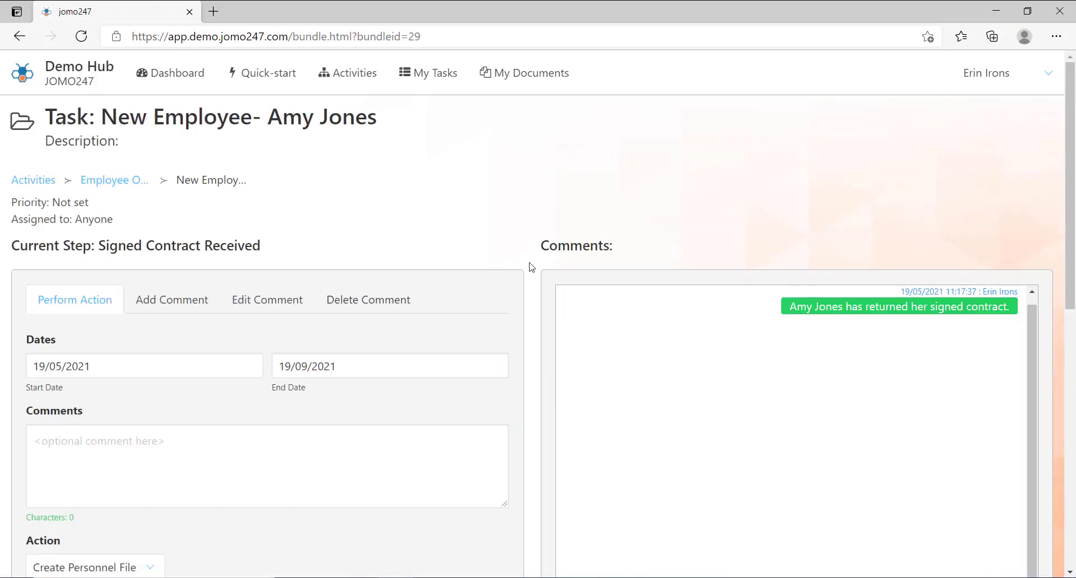
{"action": "scroll", "coordinate": [1072, 240], "scroll_direction": "down", "scroll_amount": 5}
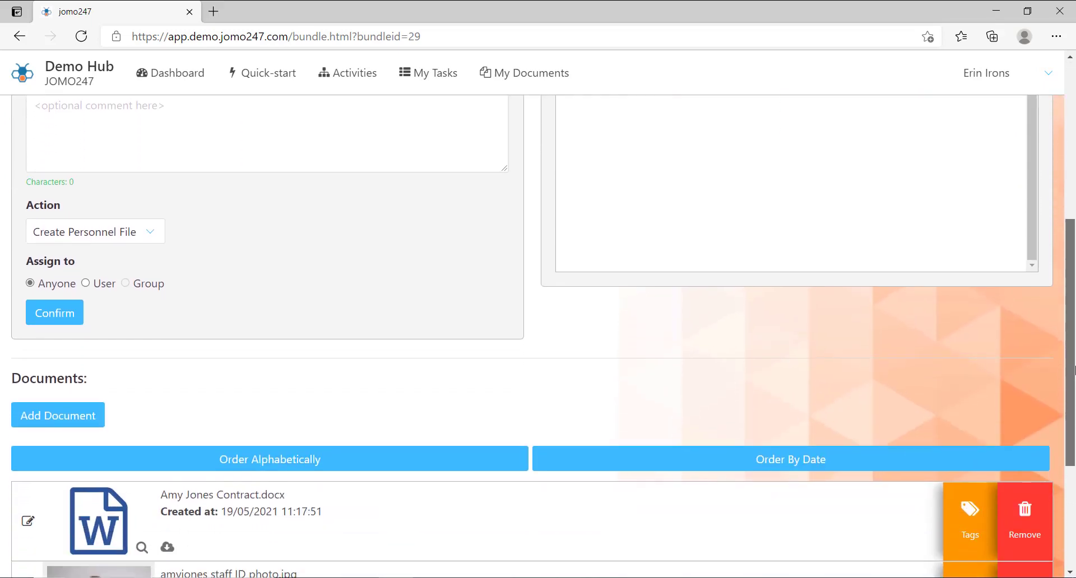
{"action": "left_click", "coordinate": [20, 37]}
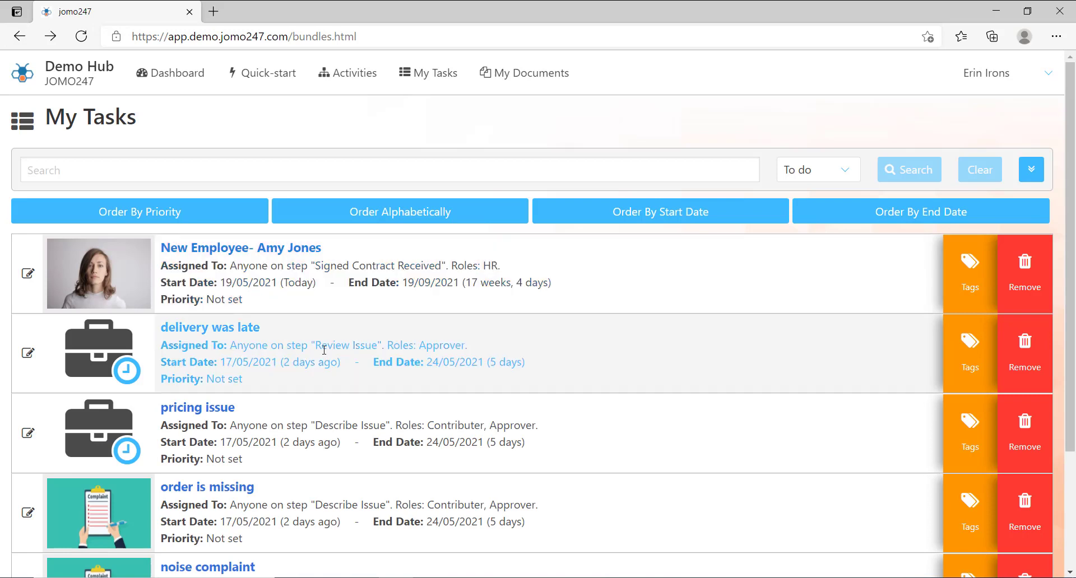
{"action": "left_click", "coordinate": [324, 350]}
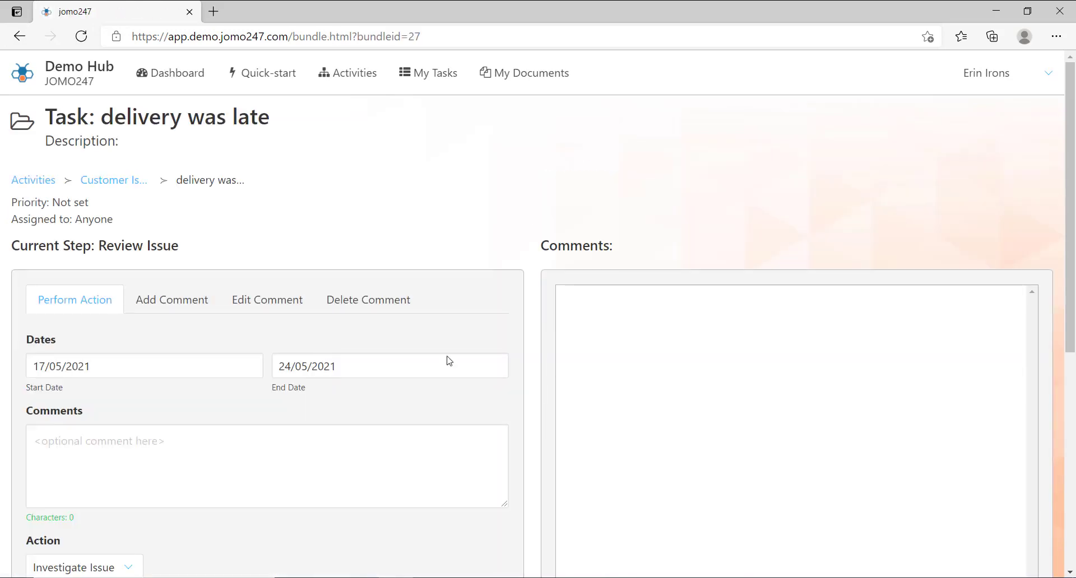
{"action": "scroll", "coordinate": [791, 330], "scroll_direction": "down", "scroll_amount": 6}
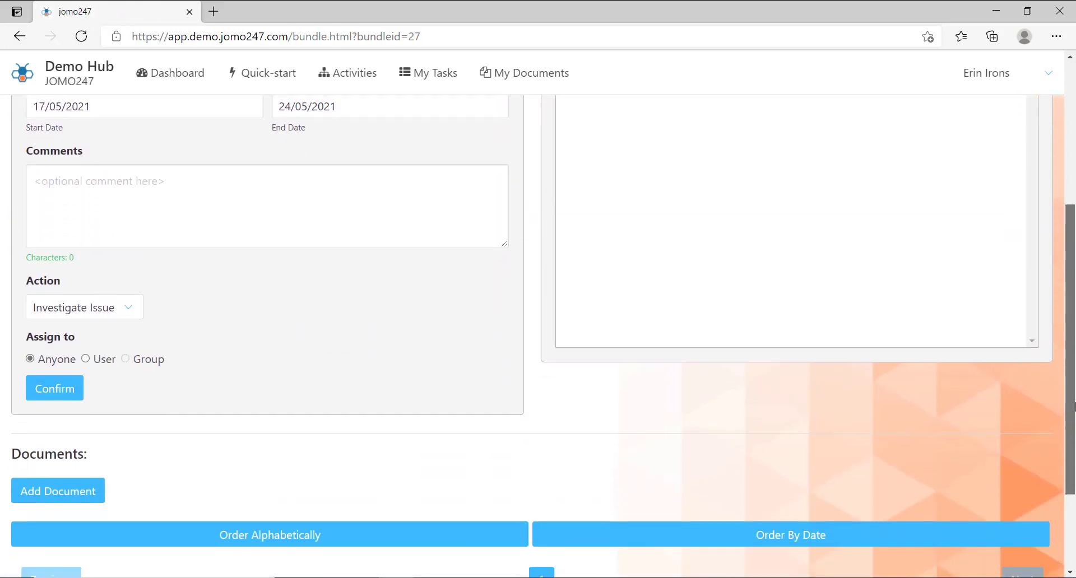
{"action": "left_click", "coordinate": [18, 37]}
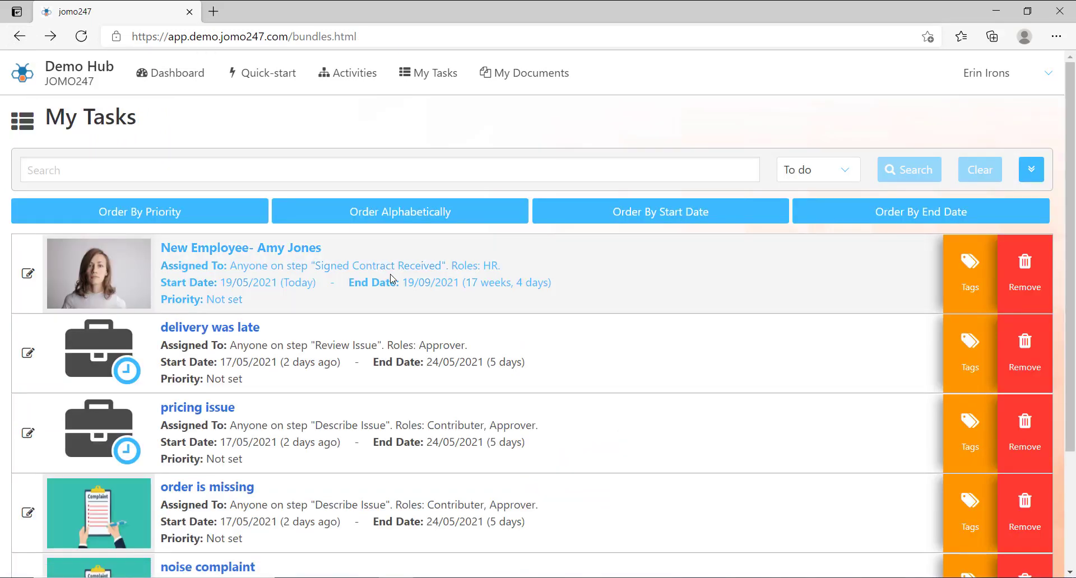
Search the task list for Active tasks instead of To do ones
{"action": "left_click", "coordinate": [844, 171]}
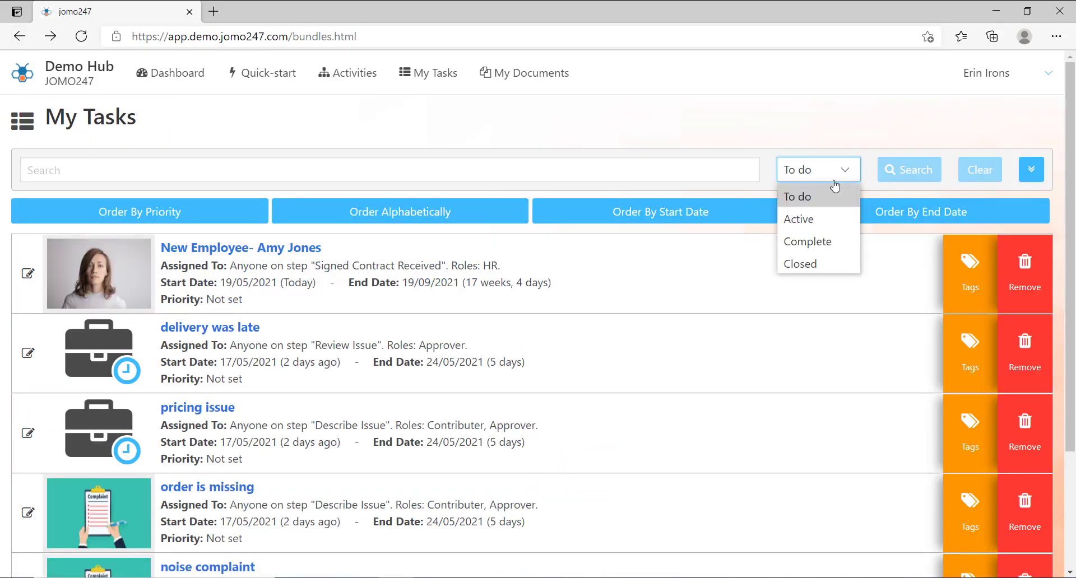
{"action": "left_click", "coordinate": [807, 216]}
{"action": "left_click", "coordinate": [919, 178]}
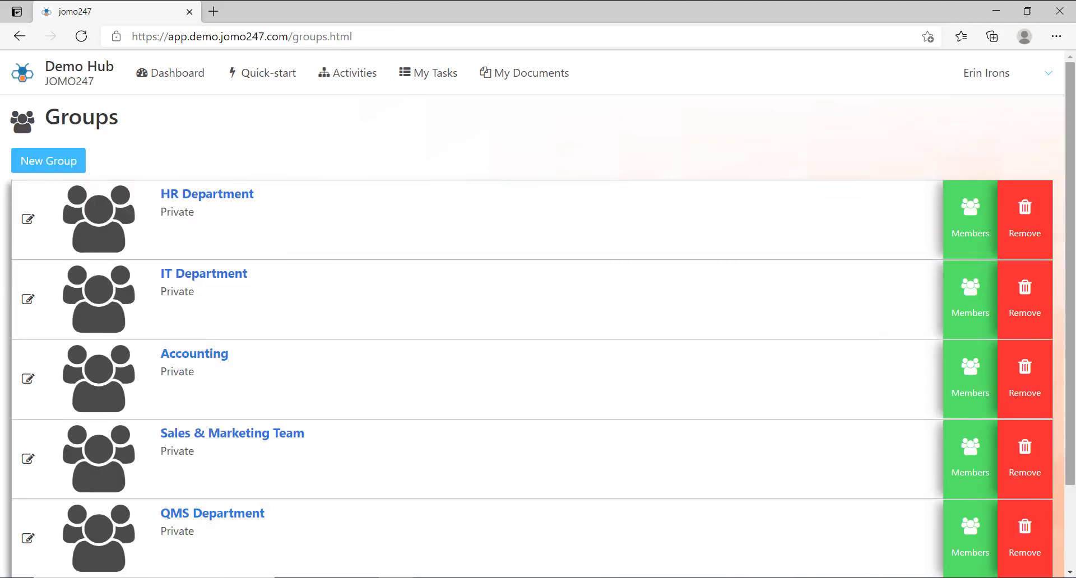
Add a colleague to the Sales & Marketing Team group by their e-mail address
{"action": "scroll", "coordinate": [1073, 274], "scroll_direction": "down", "scroll_amount": 1}
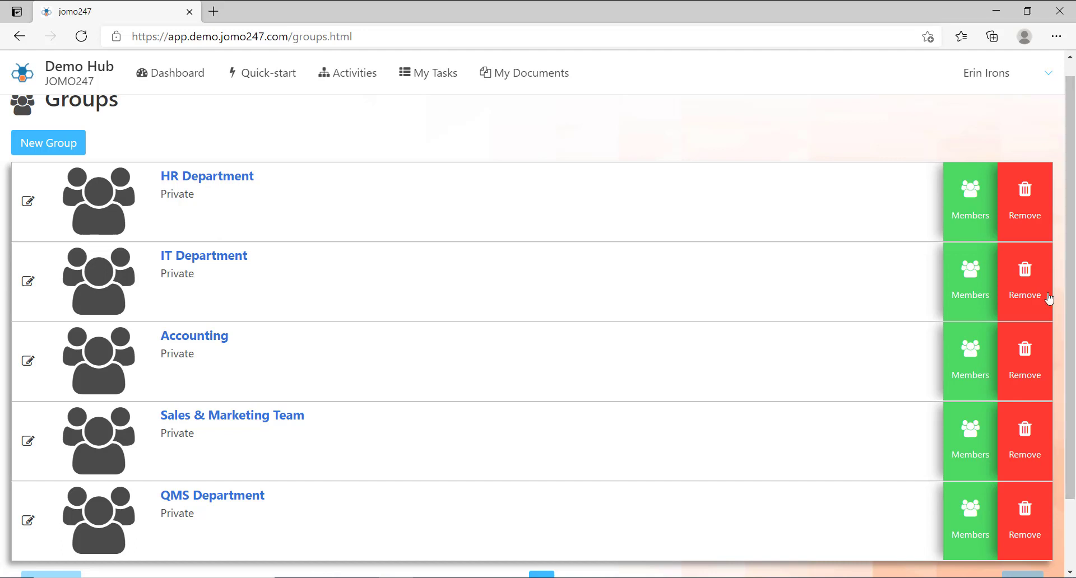
{"action": "left_click", "coordinate": [958, 455]}
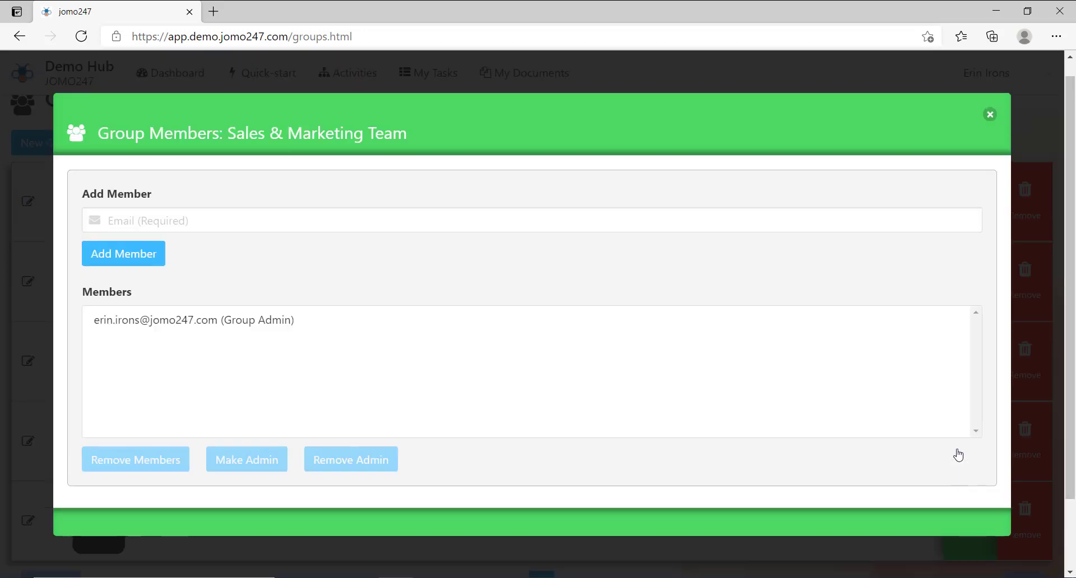
{"action": "left_click", "coordinate": [240, 217]}
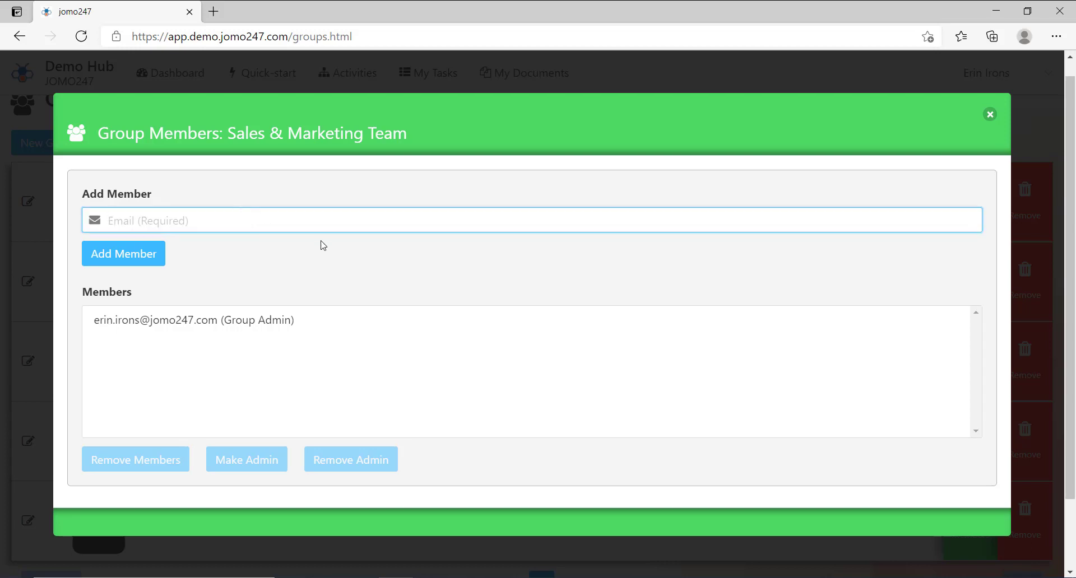
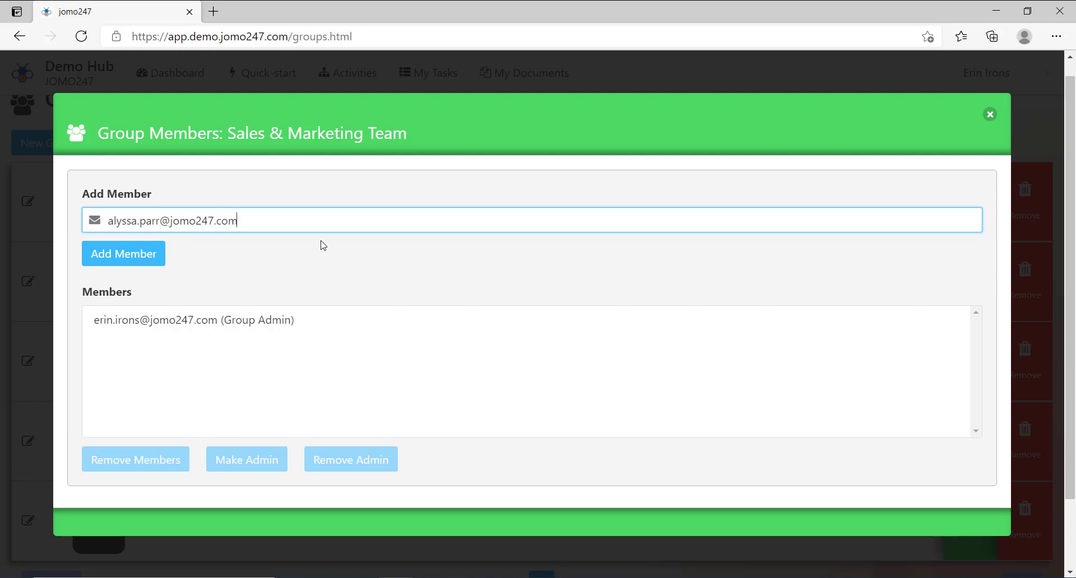
{"action": "left_click", "coordinate": [158, 257]}
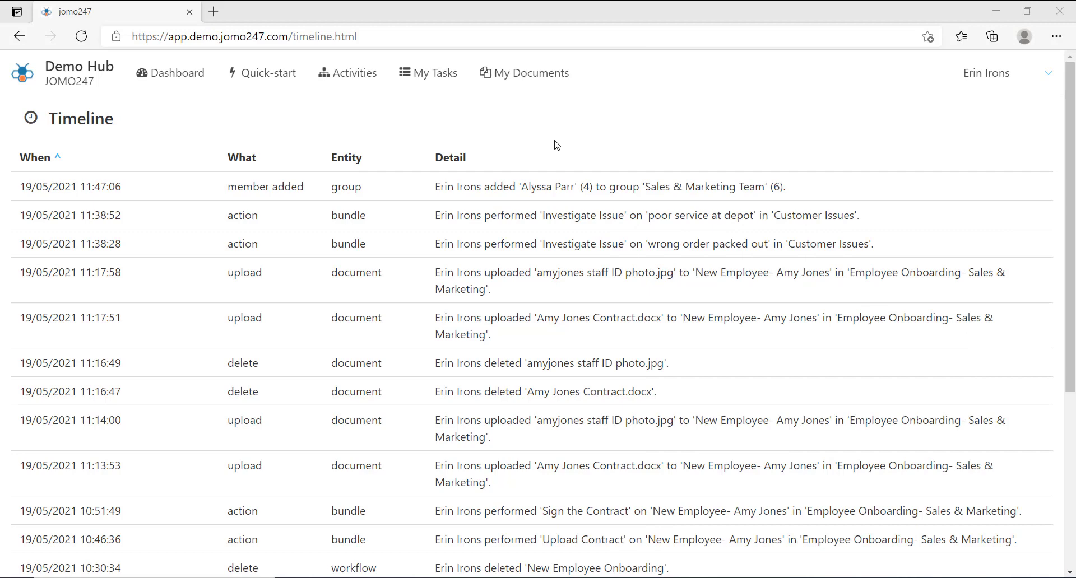
Open the audit log and show only Accident Reporting entries
{"action": "left_click_drag", "start_coordinate": [1074, 134], "coordinate": [1074, 290]}
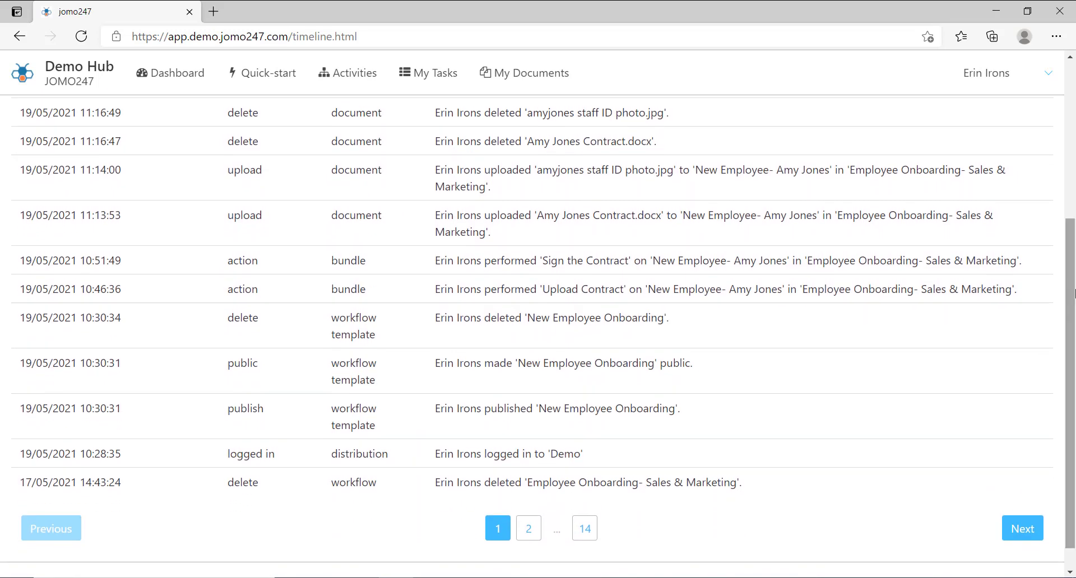
{"action": "left_click", "coordinate": [1017, 84]}
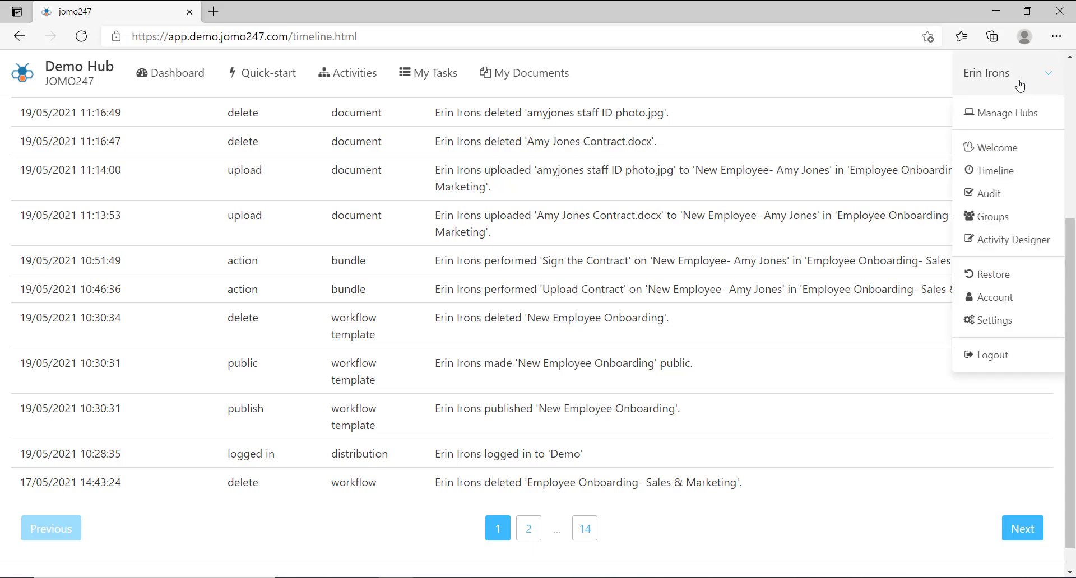
{"action": "left_click", "coordinate": [1010, 200]}
{"action": "left_click", "coordinate": [230, 168]}
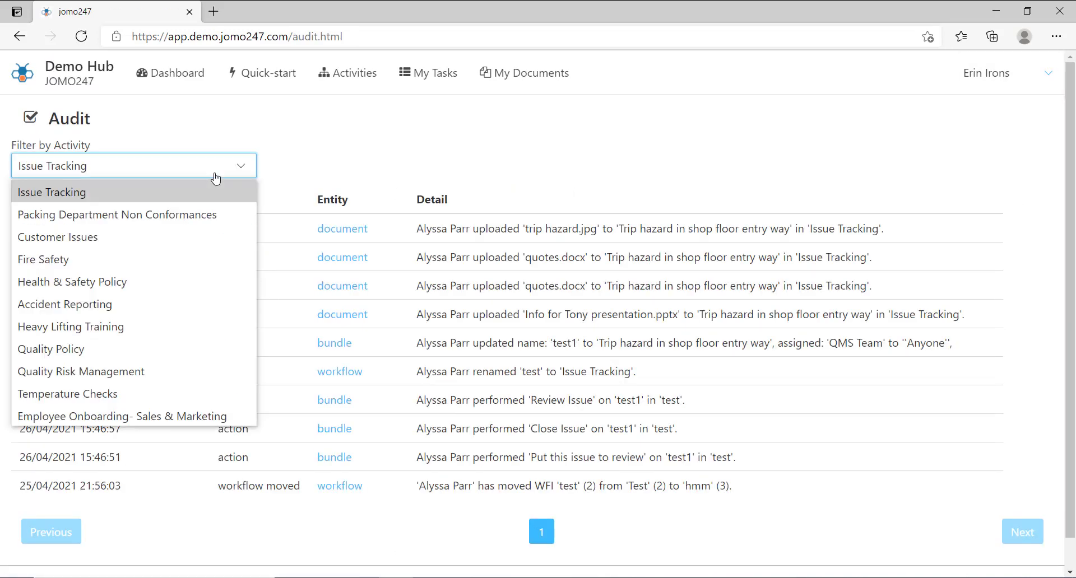
{"action": "left_click", "coordinate": [185, 305]}
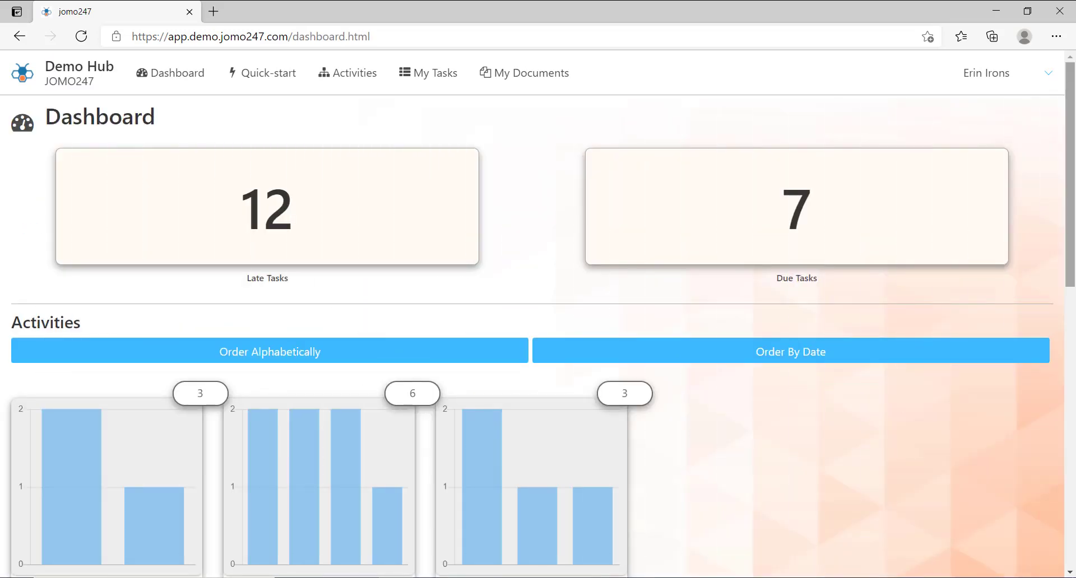
Read the Customer Issues task counts per step in the dashboard's activity charts
{"action": "left_click_drag", "start_coordinate": [1072, 157], "coordinate": [1059, 196]}
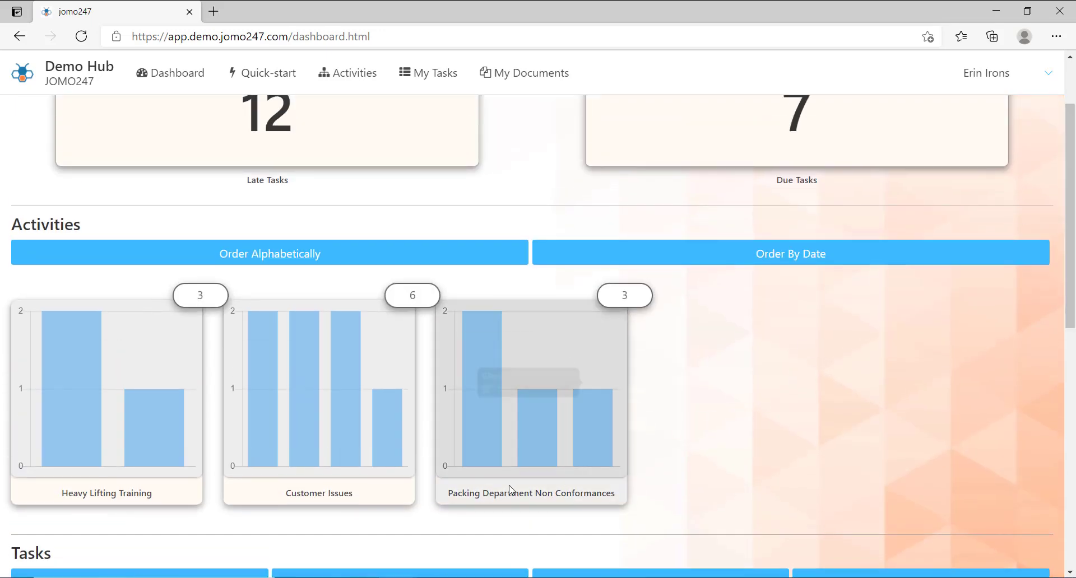
{"action": "mouse_move", "coordinate": [270, 451]}
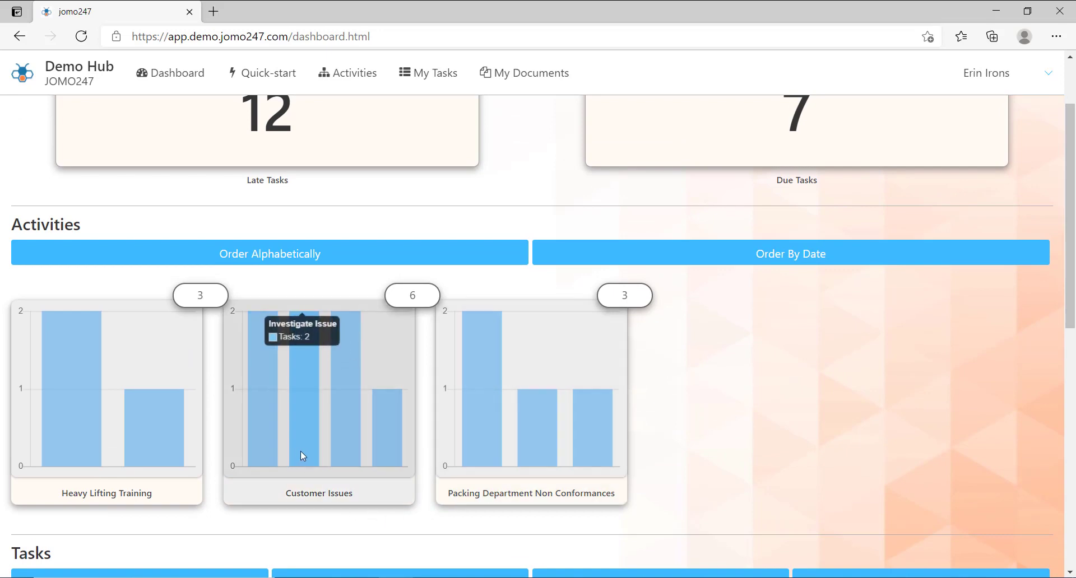
{"action": "mouse_move", "coordinate": [344, 450]}
{"action": "mouse_move", "coordinate": [391, 449]}
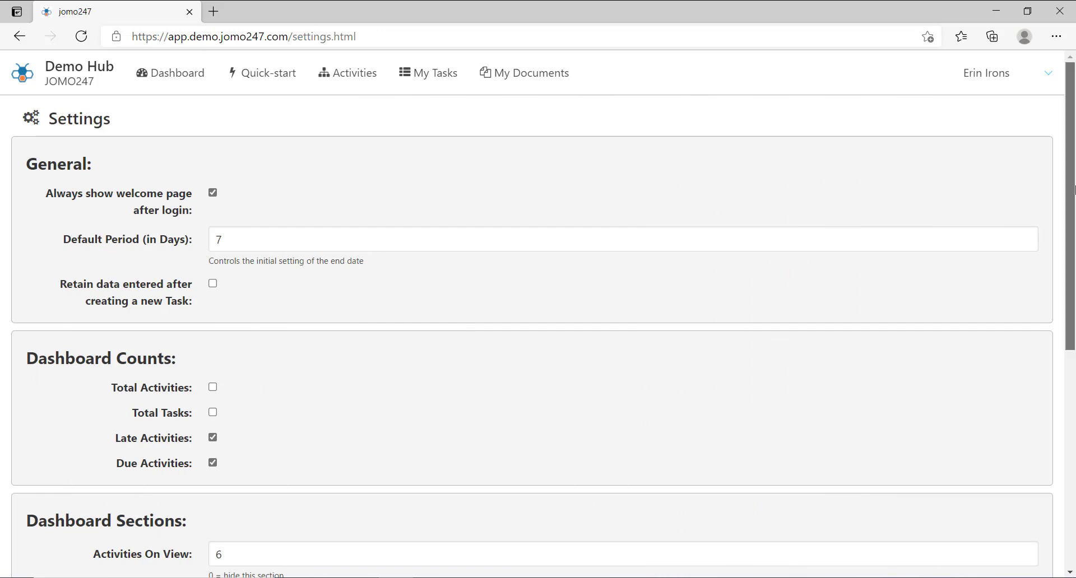
Add the Dashboard tag to the Activities filter in Dashboard Sections and save the settings
{"action": "scroll", "coordinate": [1073, 294], "scroll_direction": "down", "scroll_amount": 3}
{"action": "left_click_drag", "start_coordinate": [1073, 294], "coordinate": [1073, 378]}
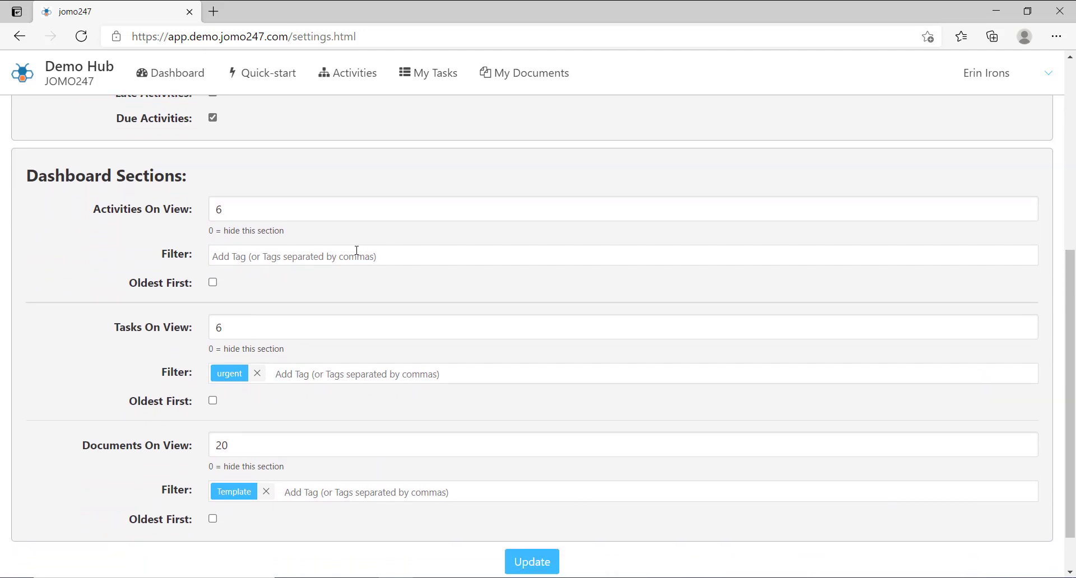
{"action": "left_click", "coordinate": [404, 257]}
{"action": "type", "text": "dash"}
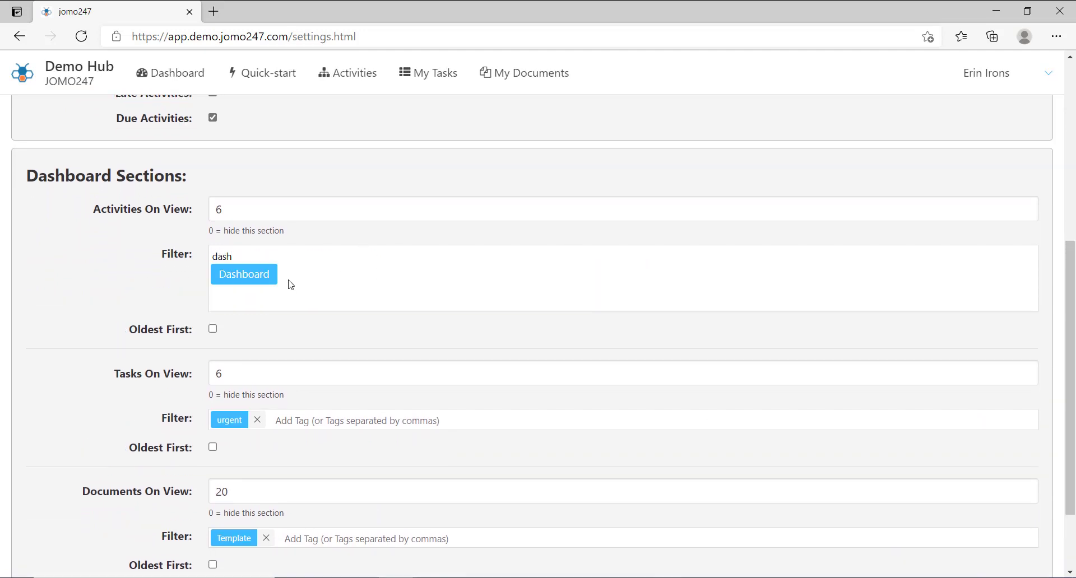
{"action": "left_click", "coordinate": [242, 277]}
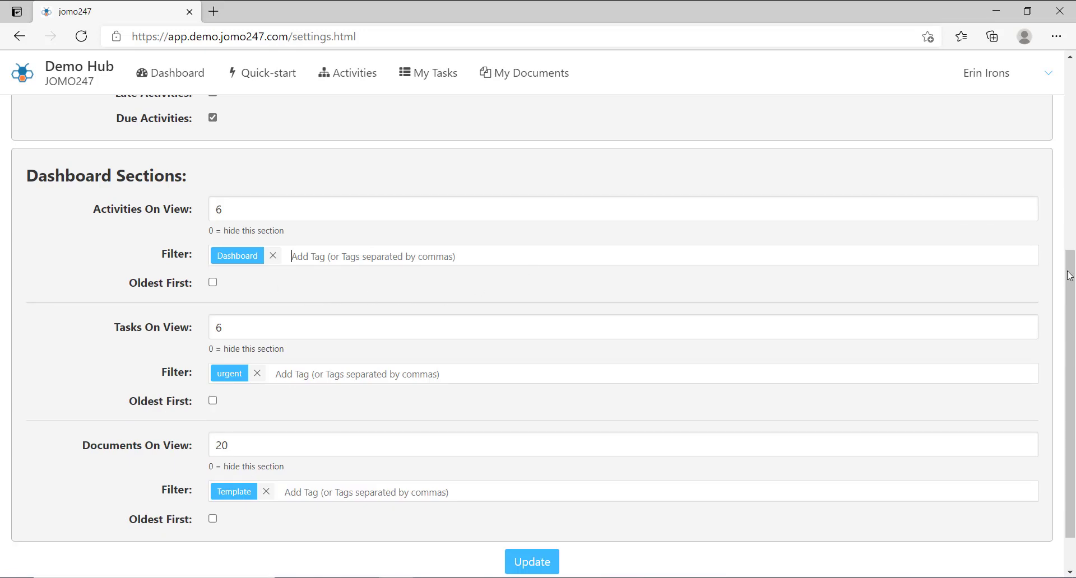
{"action": "scroll", "coordinate": [1073, 301], "scroll_direction": "down", "scroll_amount": 1}
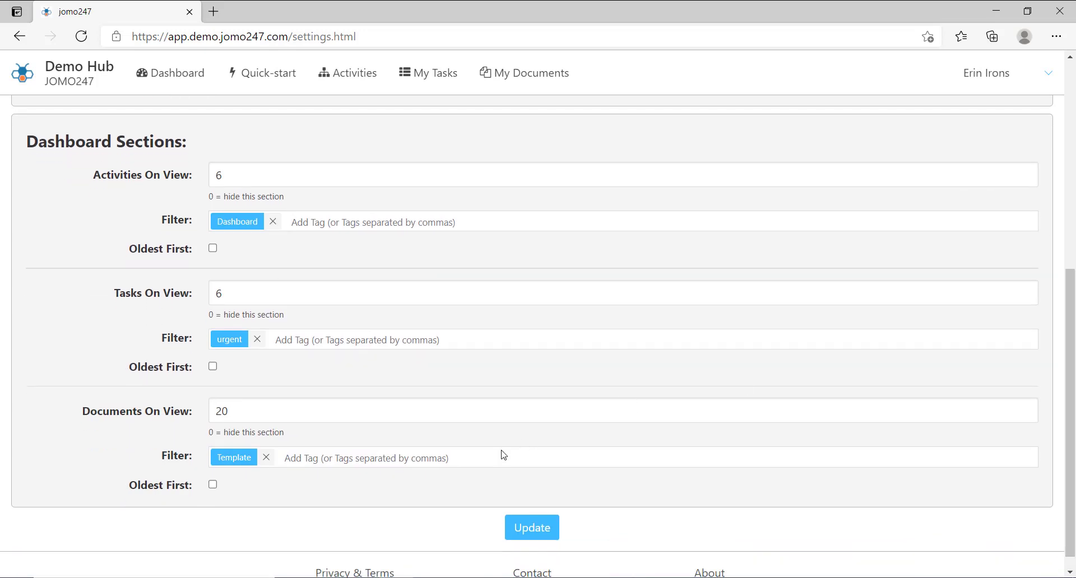
{"action": "left_click", "coordinate": [527, 532]}
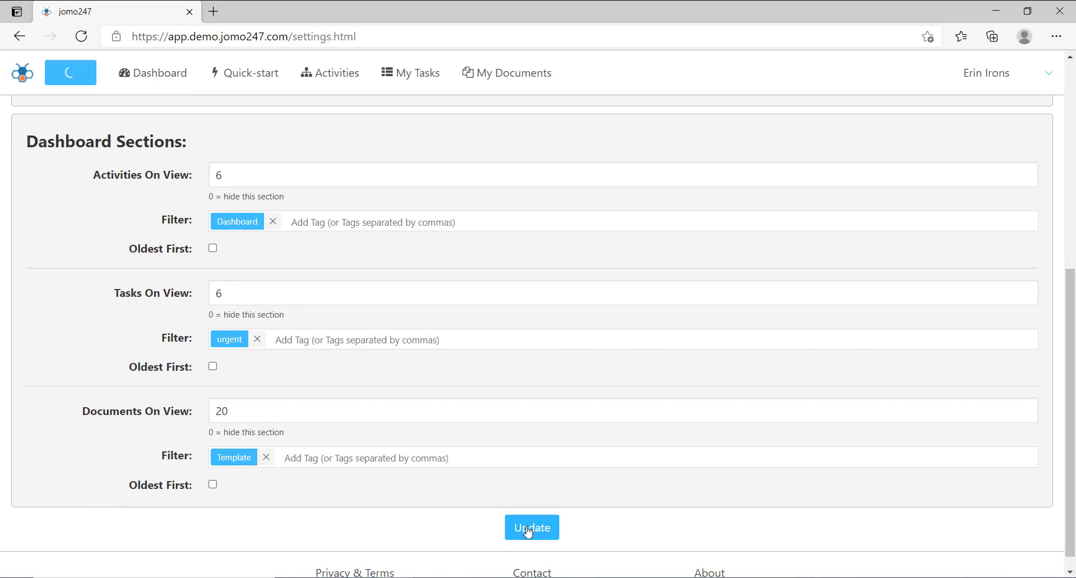